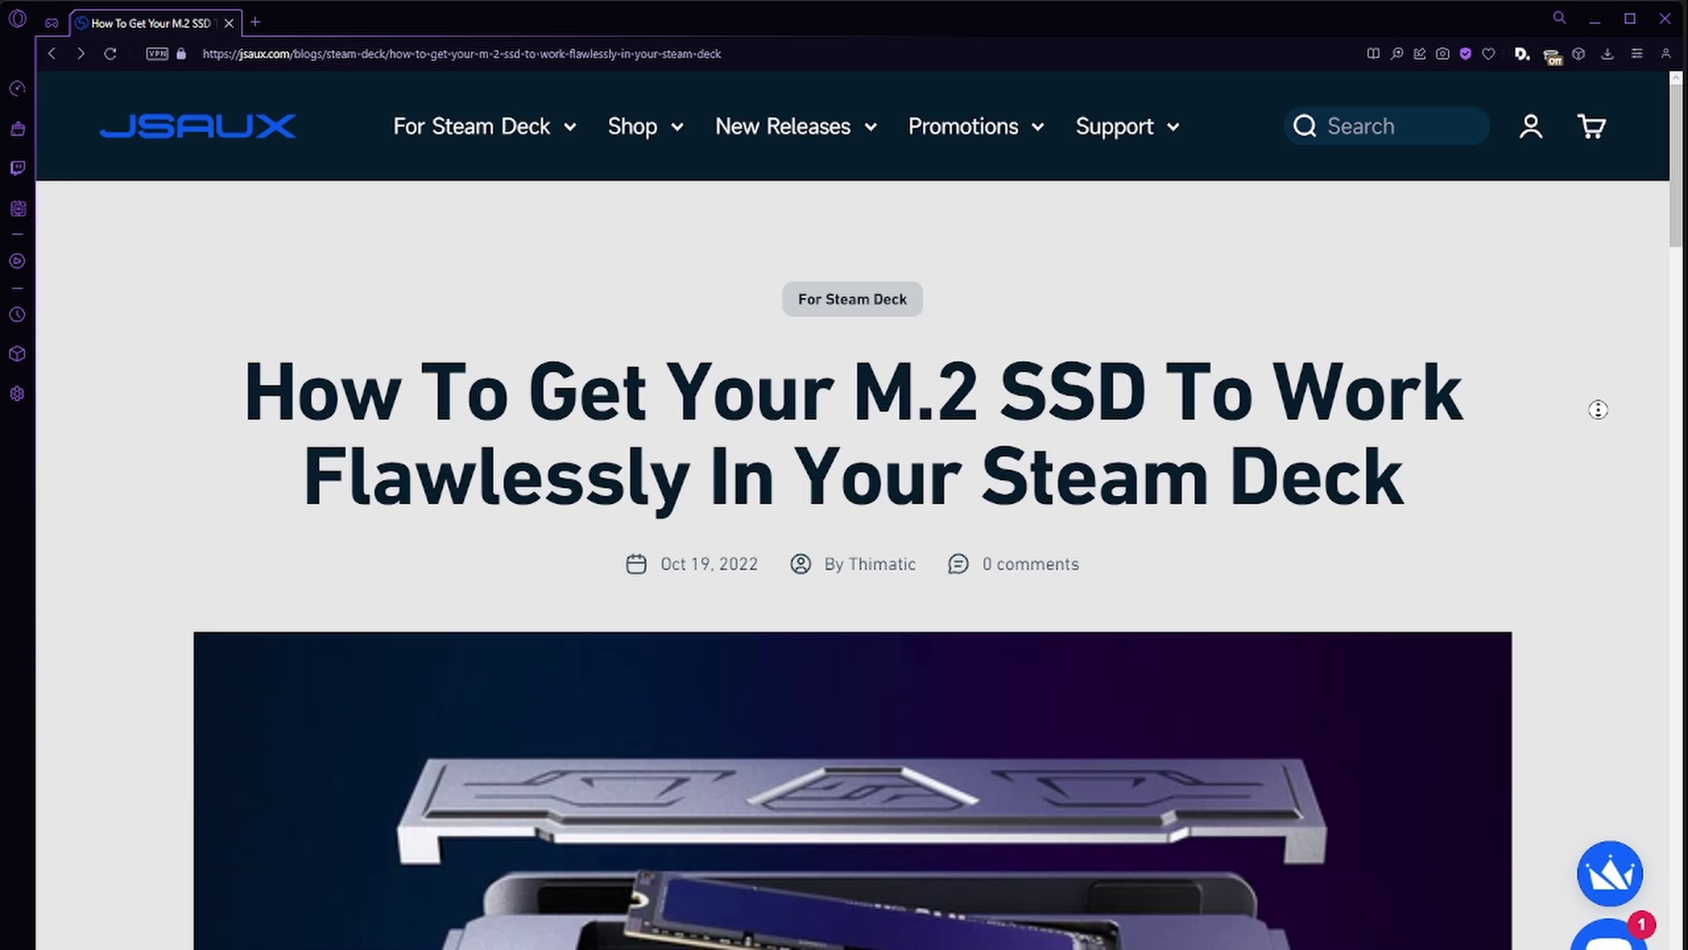
# - Read the JSAUX article about getting an M.2 SSD to work with the Steam Deck, down to the GitHub script mention
pyautogui.scroll(-2, 1680, 479)
pyautogui.scroll(-3, 1680, 479)
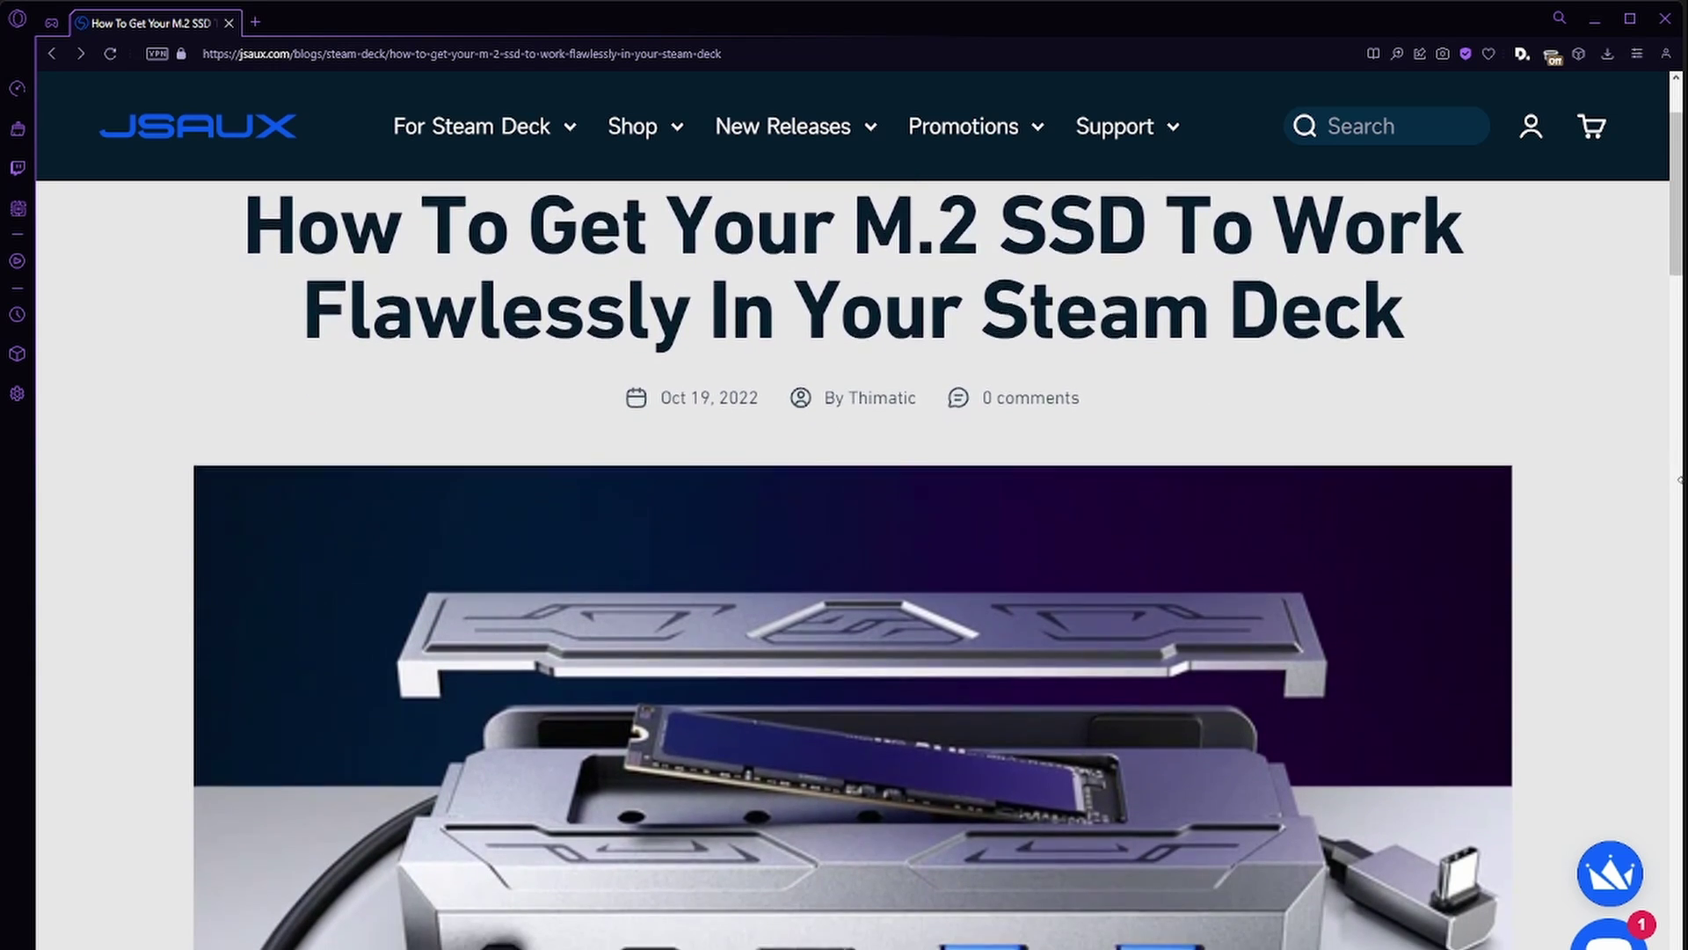
pyautogui.scroll(-3, 1679, 479)
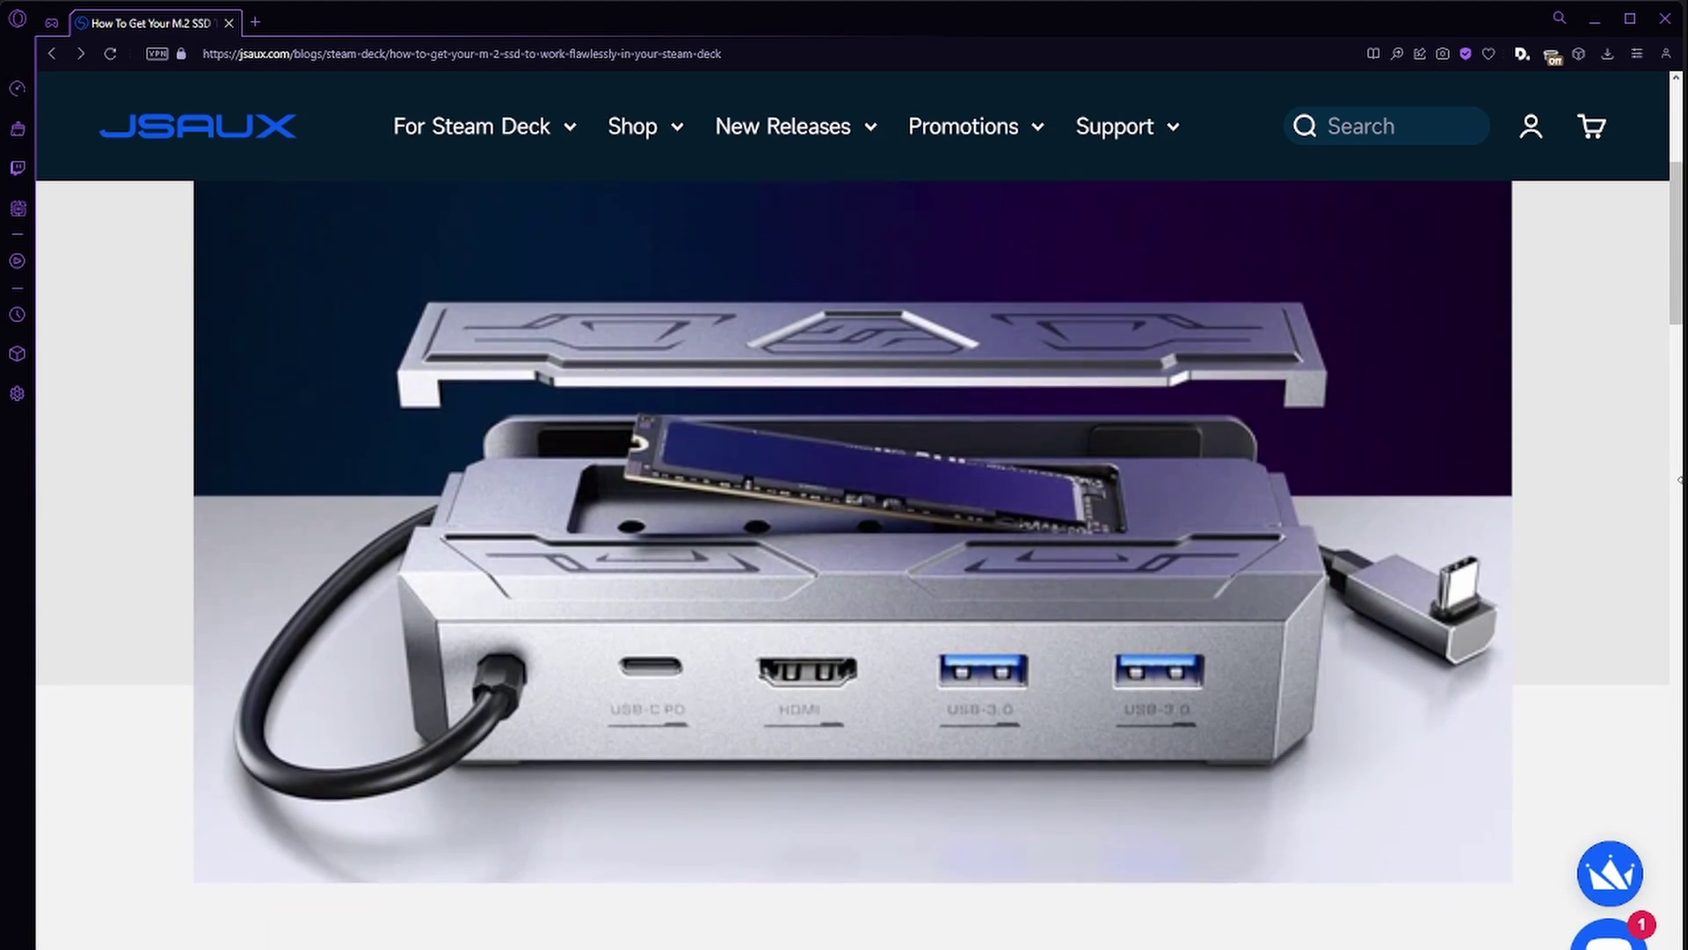
pyautogui.scroll(-3, 1679, 479)
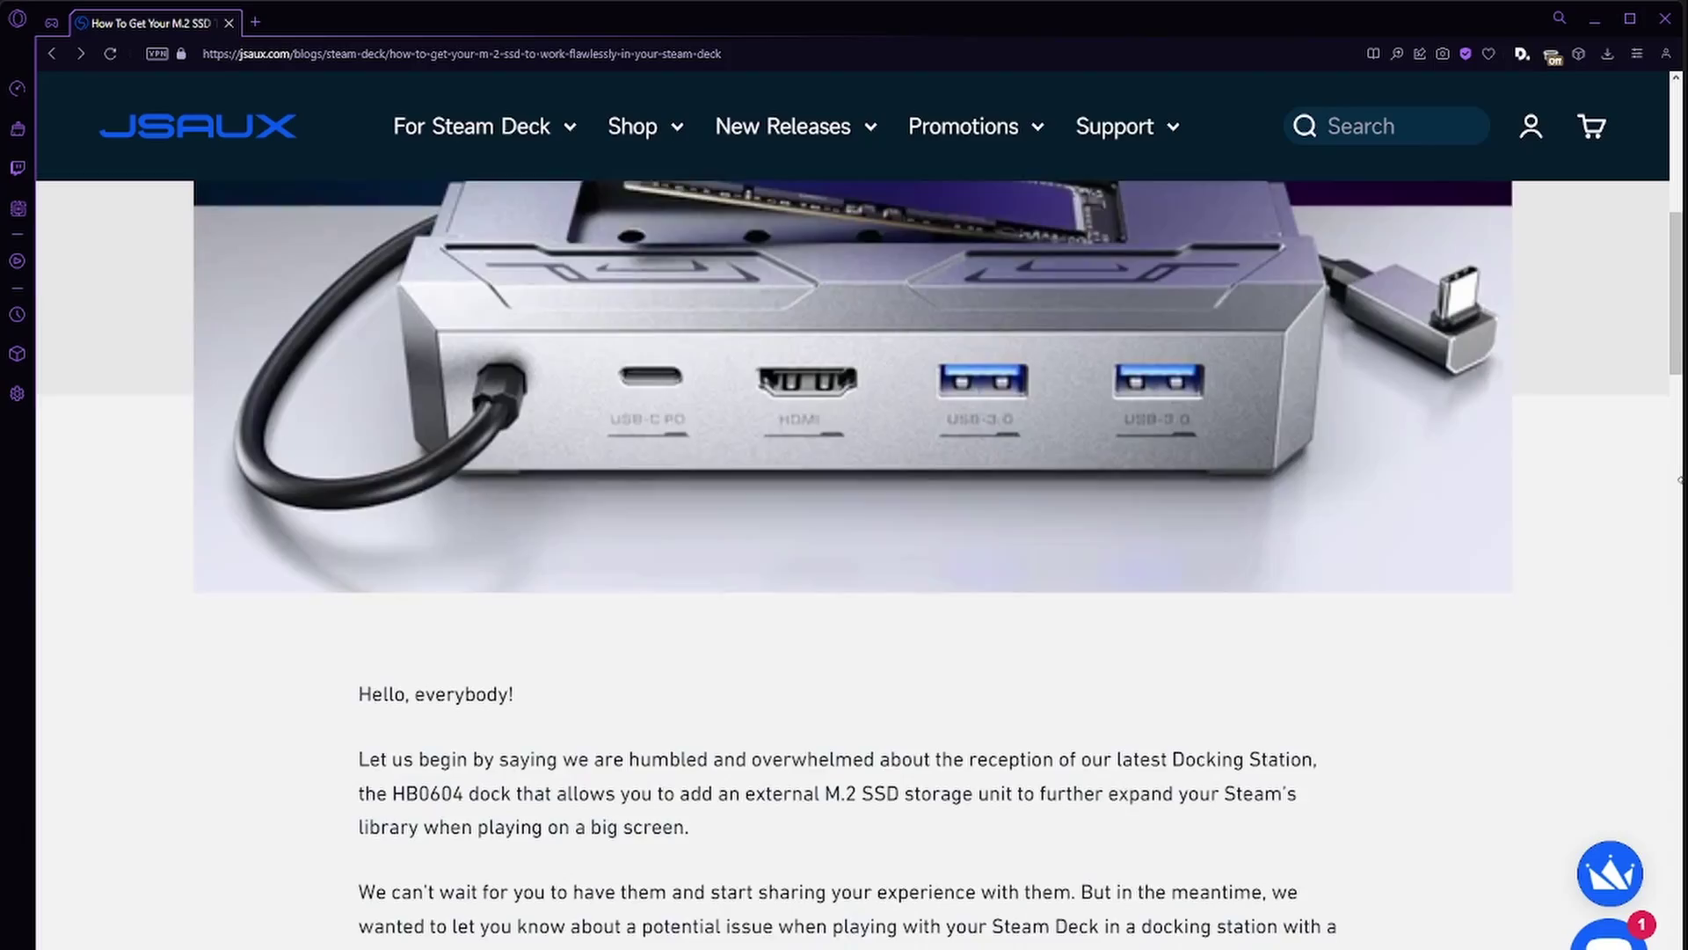
pyautogui.scroll(-3, 1679, 479)
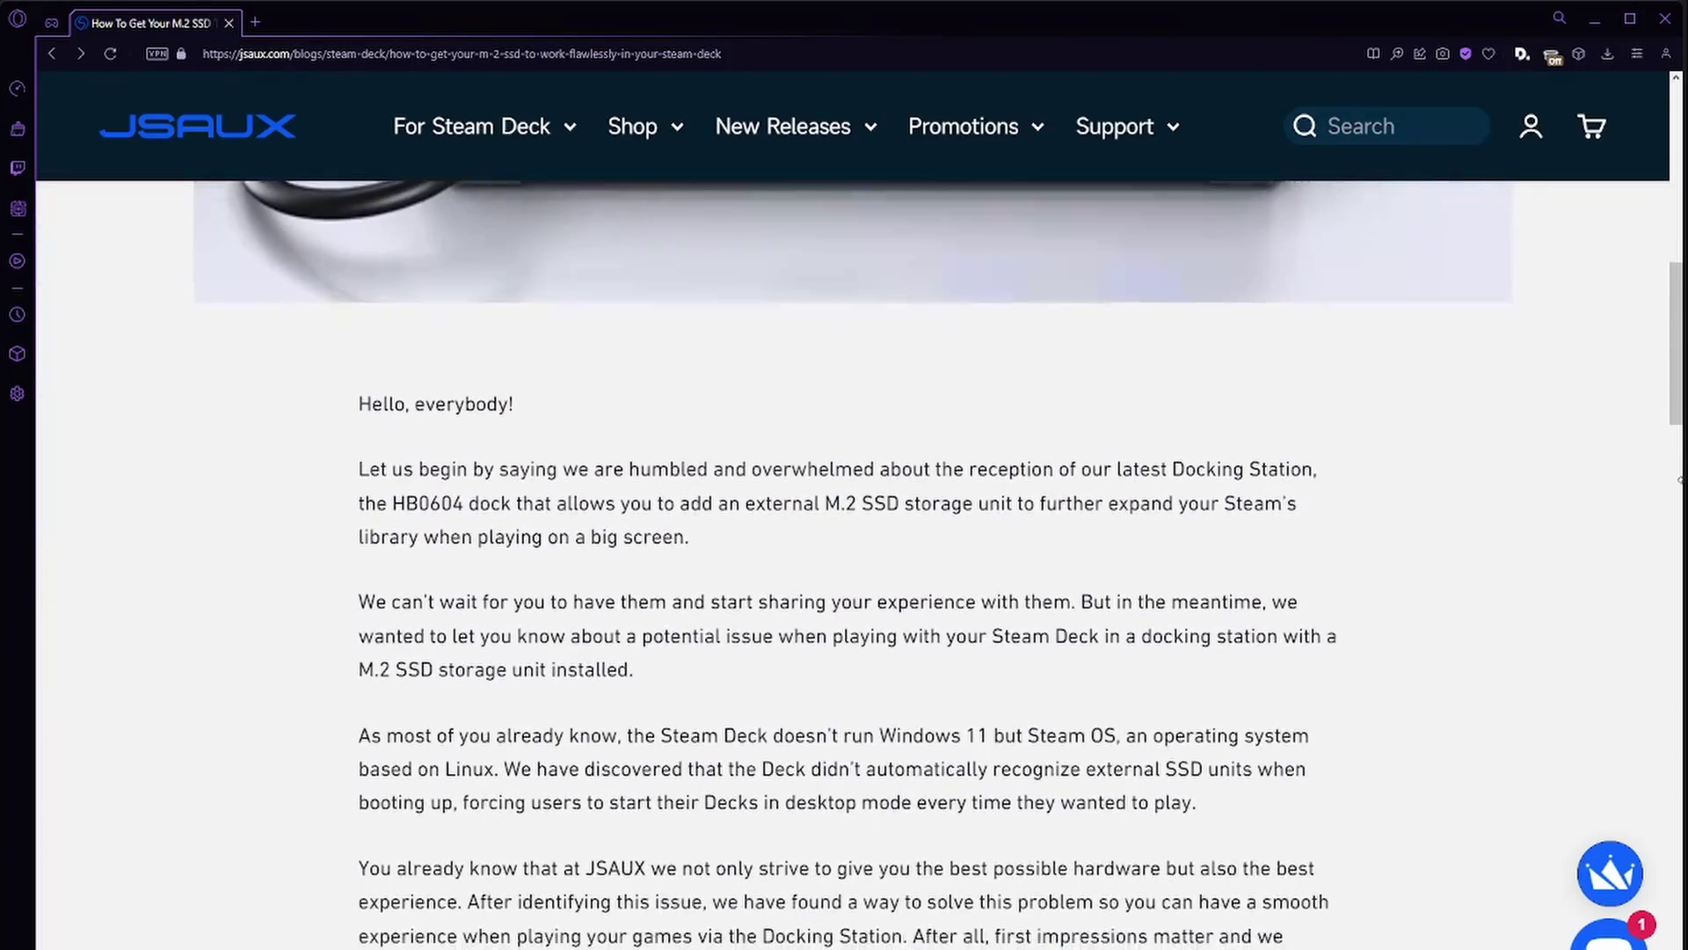
pyautogui.scroll(-3, 1679, 479)
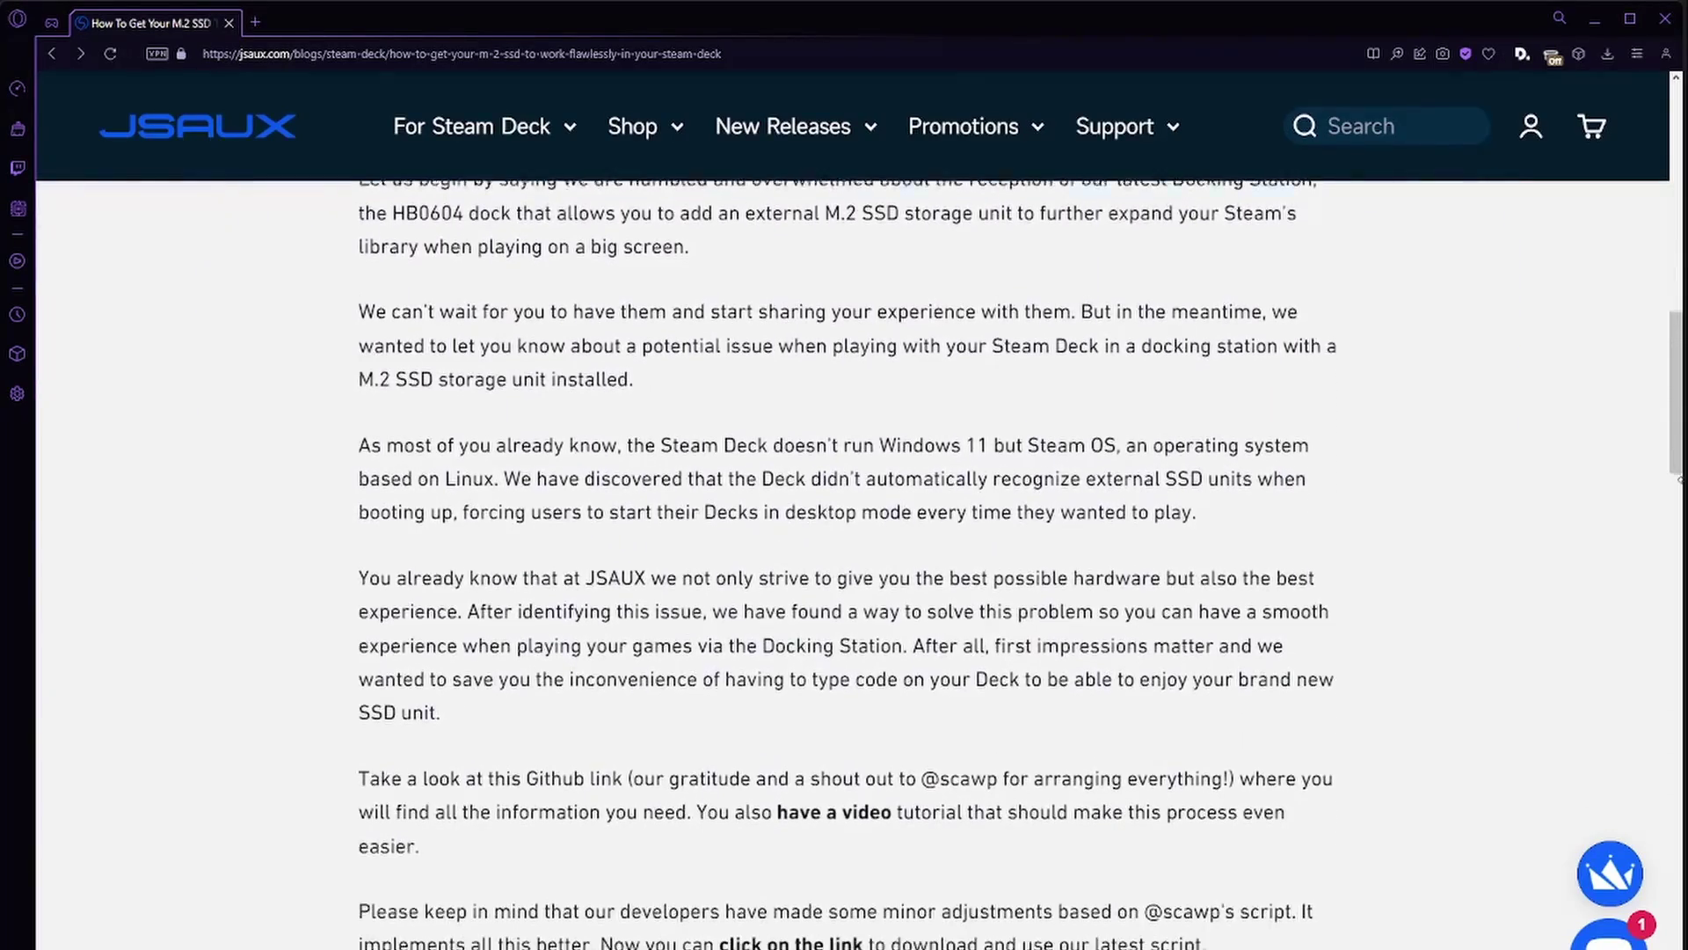
pyautogui.moveTo(1662, 532); pyautogui.dragTo(1649, 608)
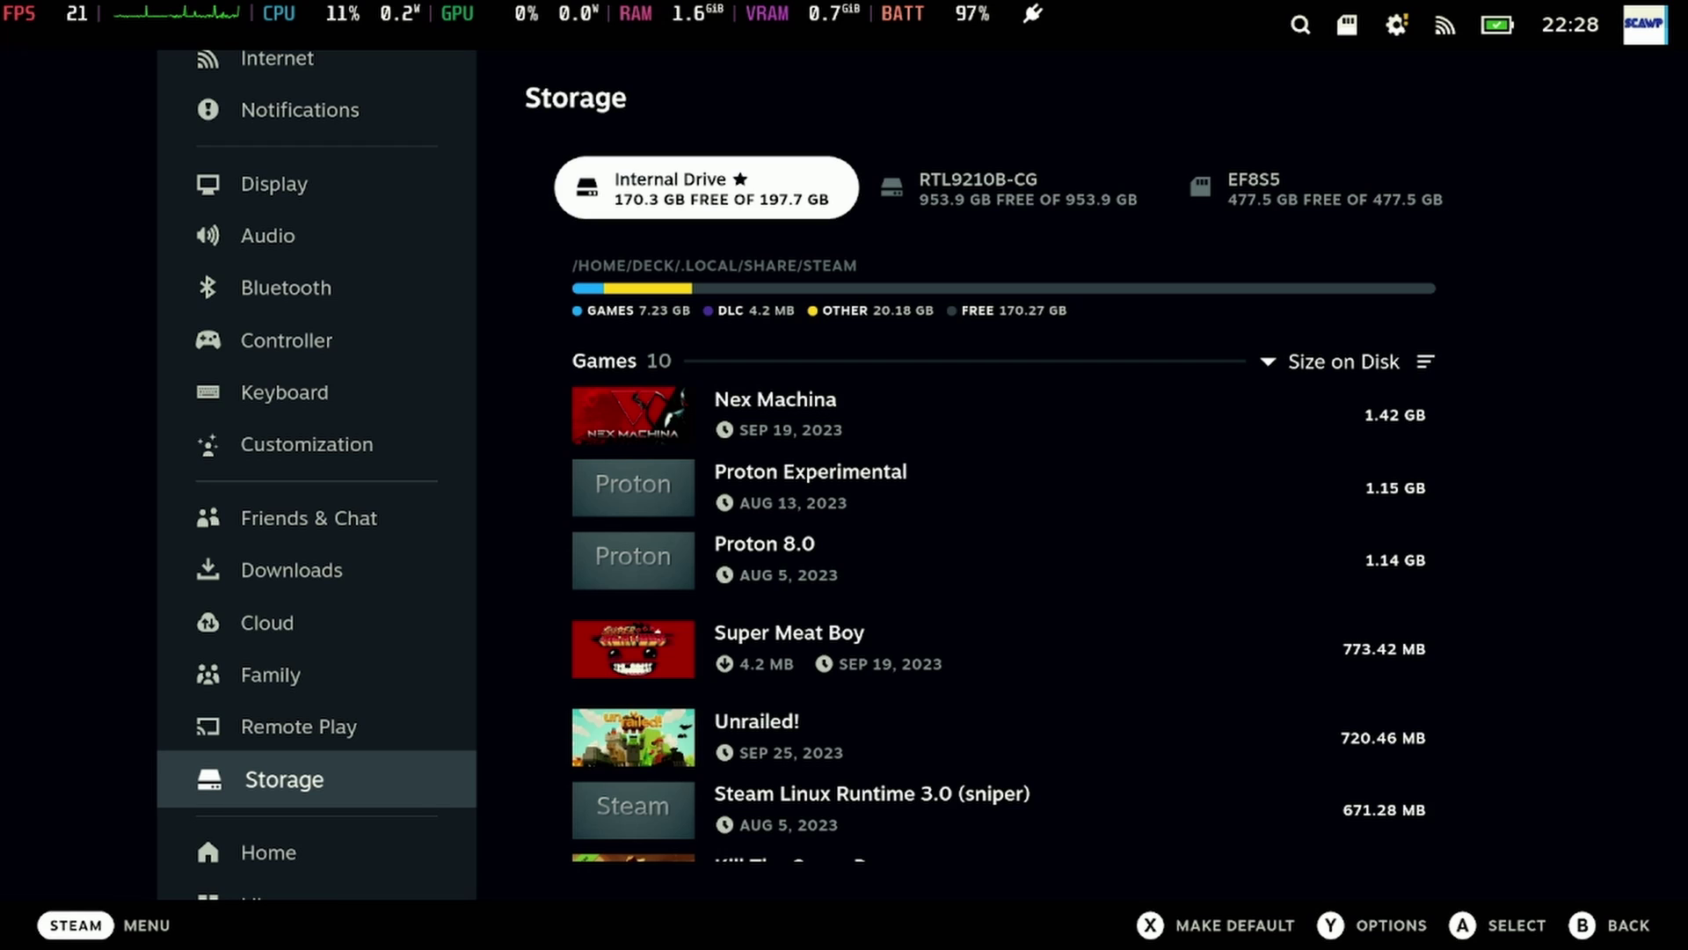
# - Check the RTL9210B-CG and EF8S5 drives in the Steam Deck storage settings
pyautogui.click(1013, 187)
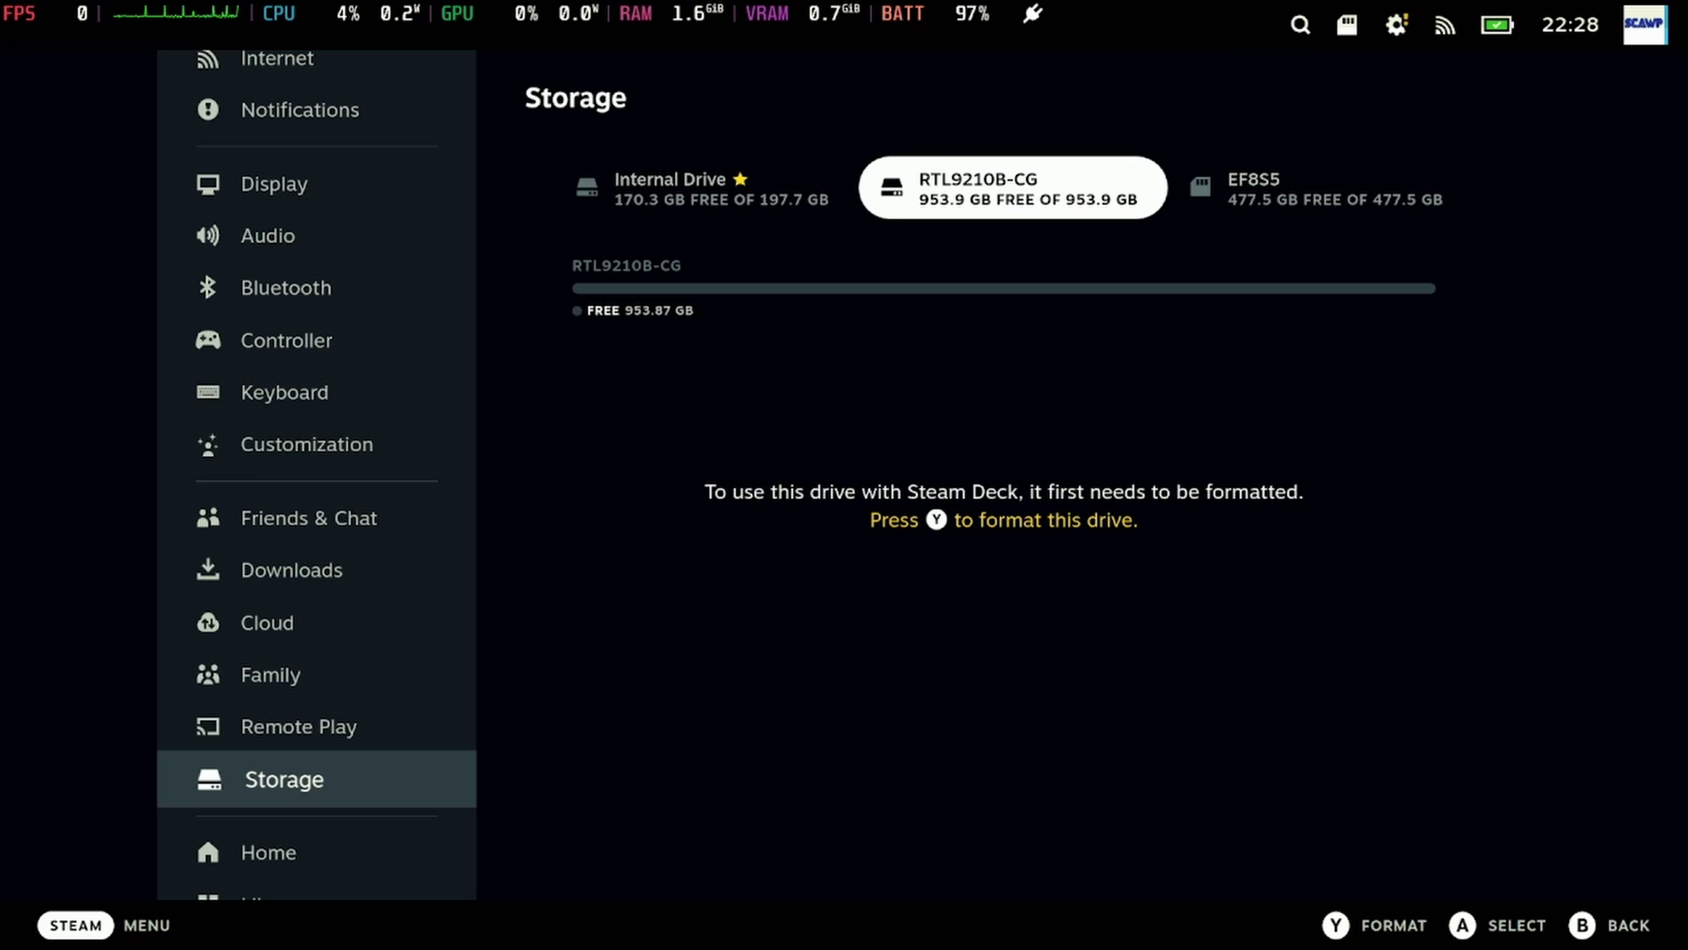
pyautogui.click(1319, 187)
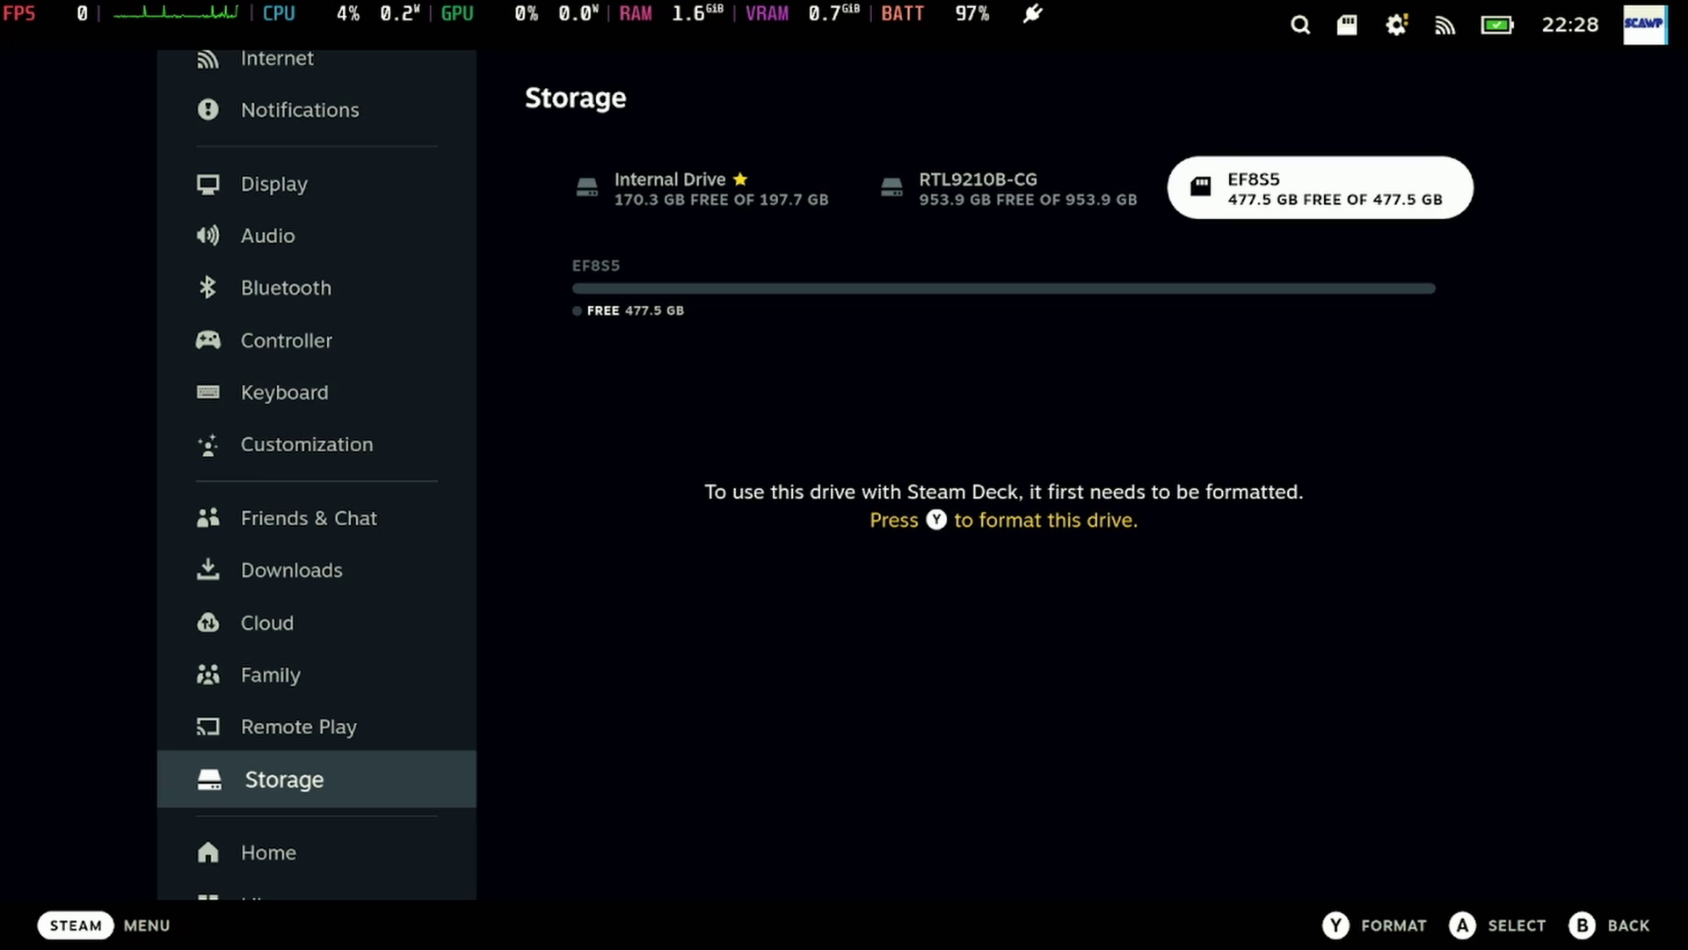
pyautogui.press('Left')
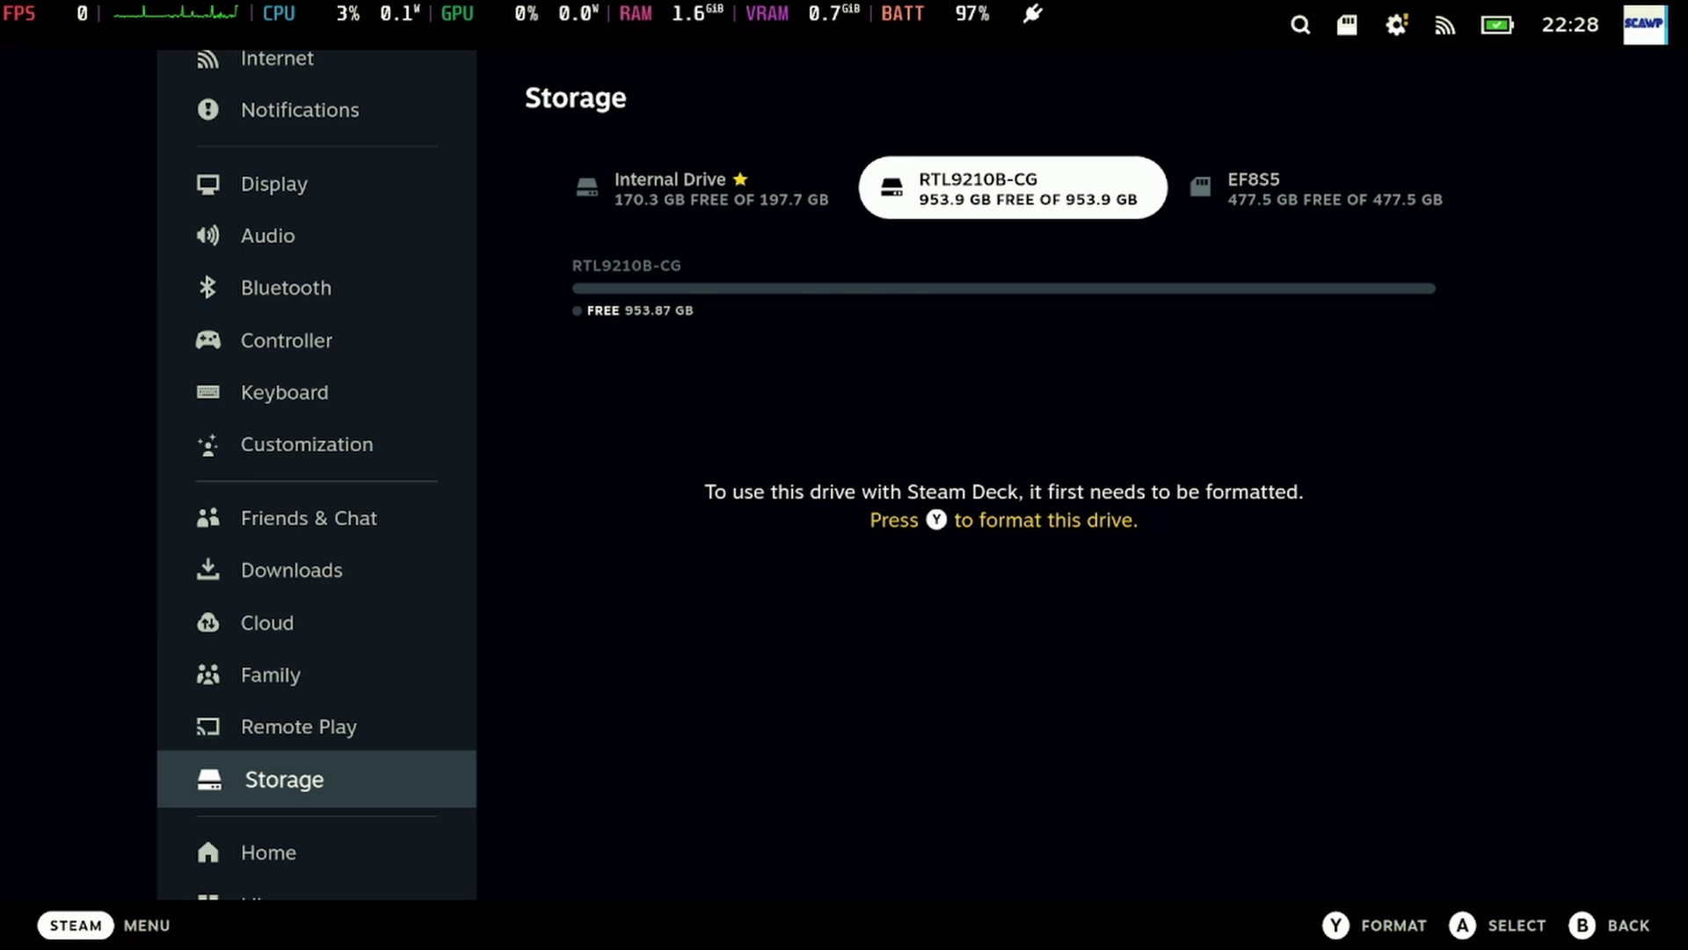
pyautogui.press('Left')
pyautogui.press('Left')
pyautogui.press('Down')
pyautogui.press('Down')
pyautogui.press('Down')
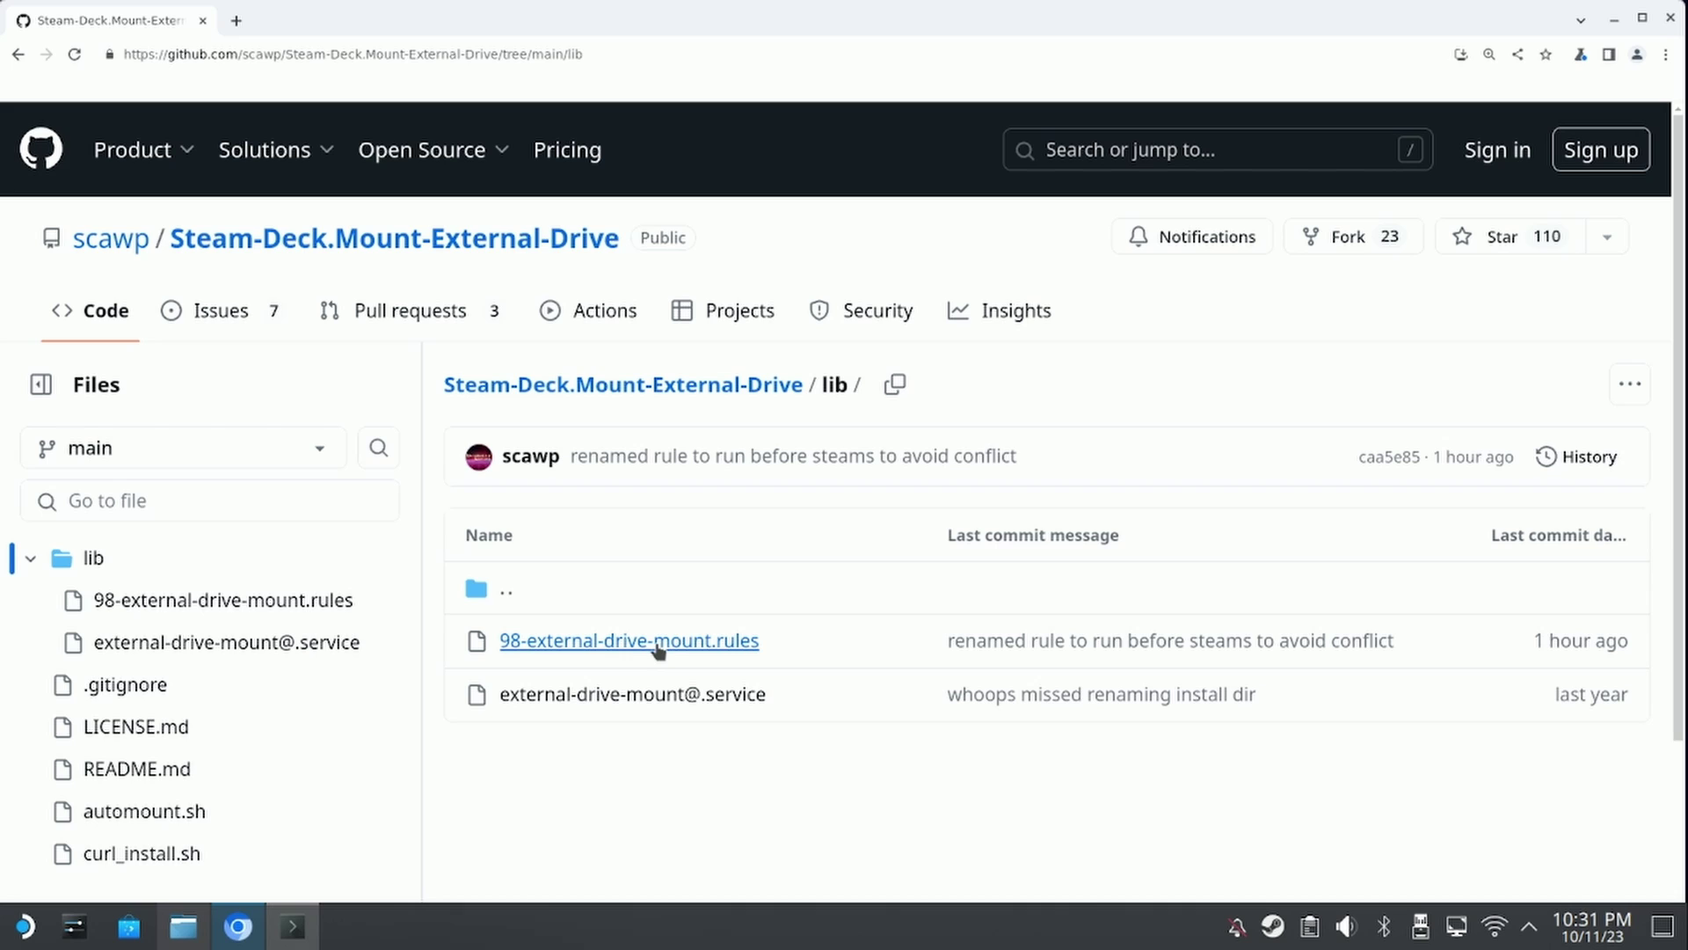
# - Open 98-external-drive-mount.rules in the repository's lib folder and examine its udev rules
pyautogui.click(656, 646)
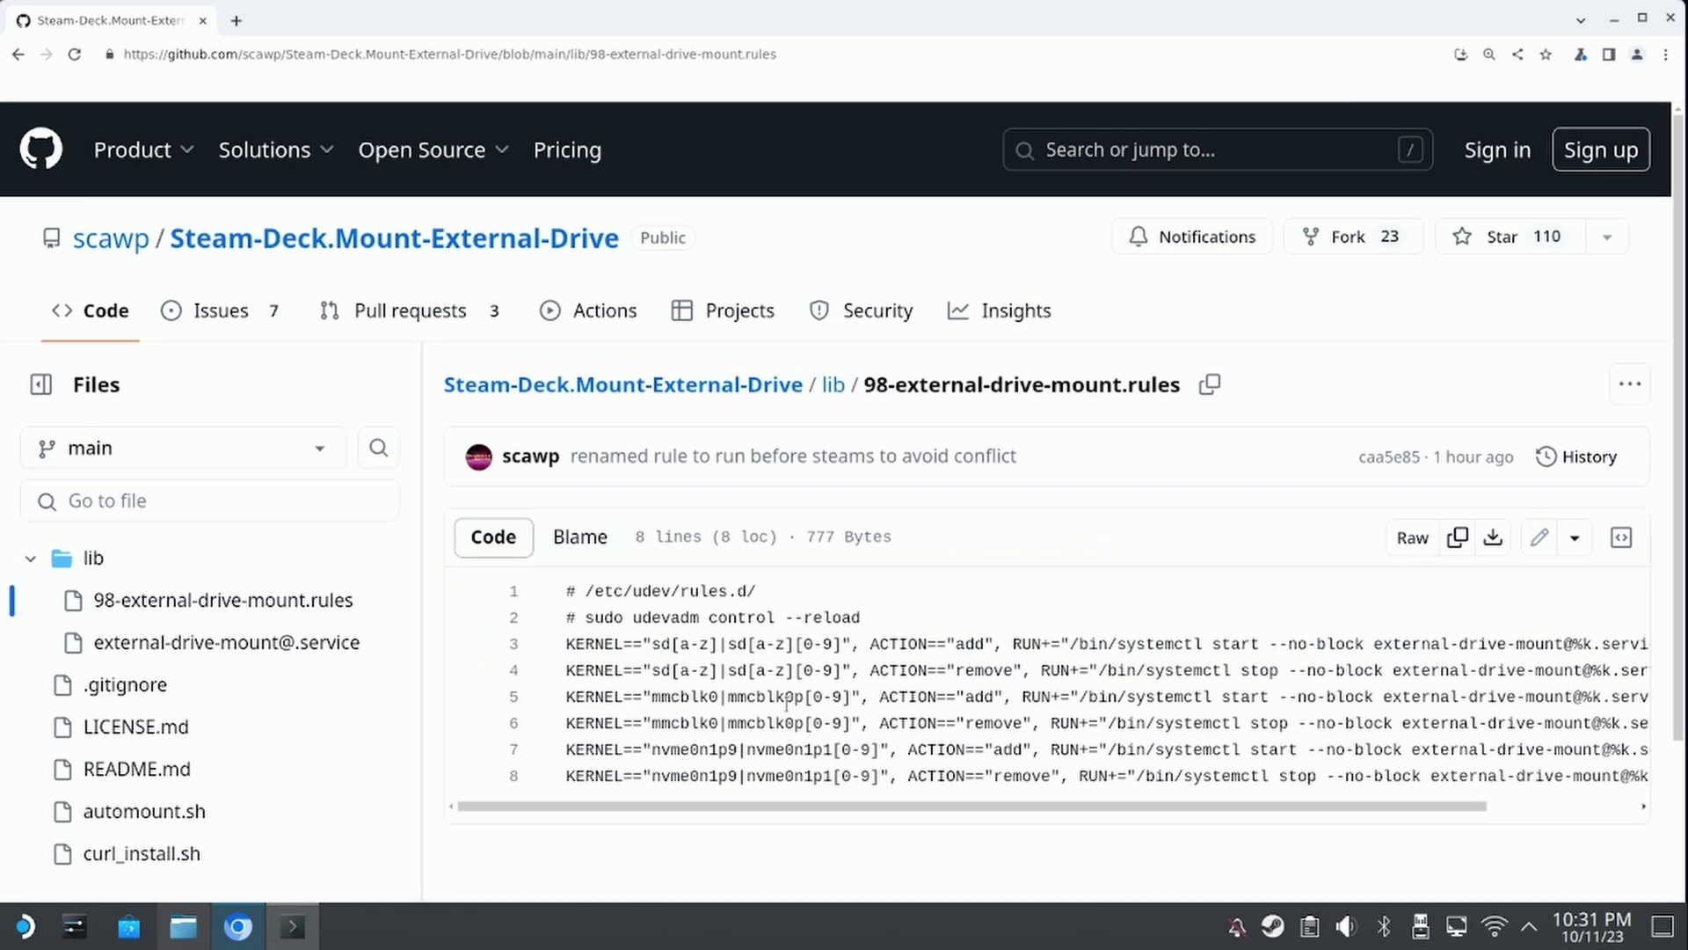
pyautogui.hscroll(2, 811, 817)
pyautogui.hscroll(-1, 811, 817)
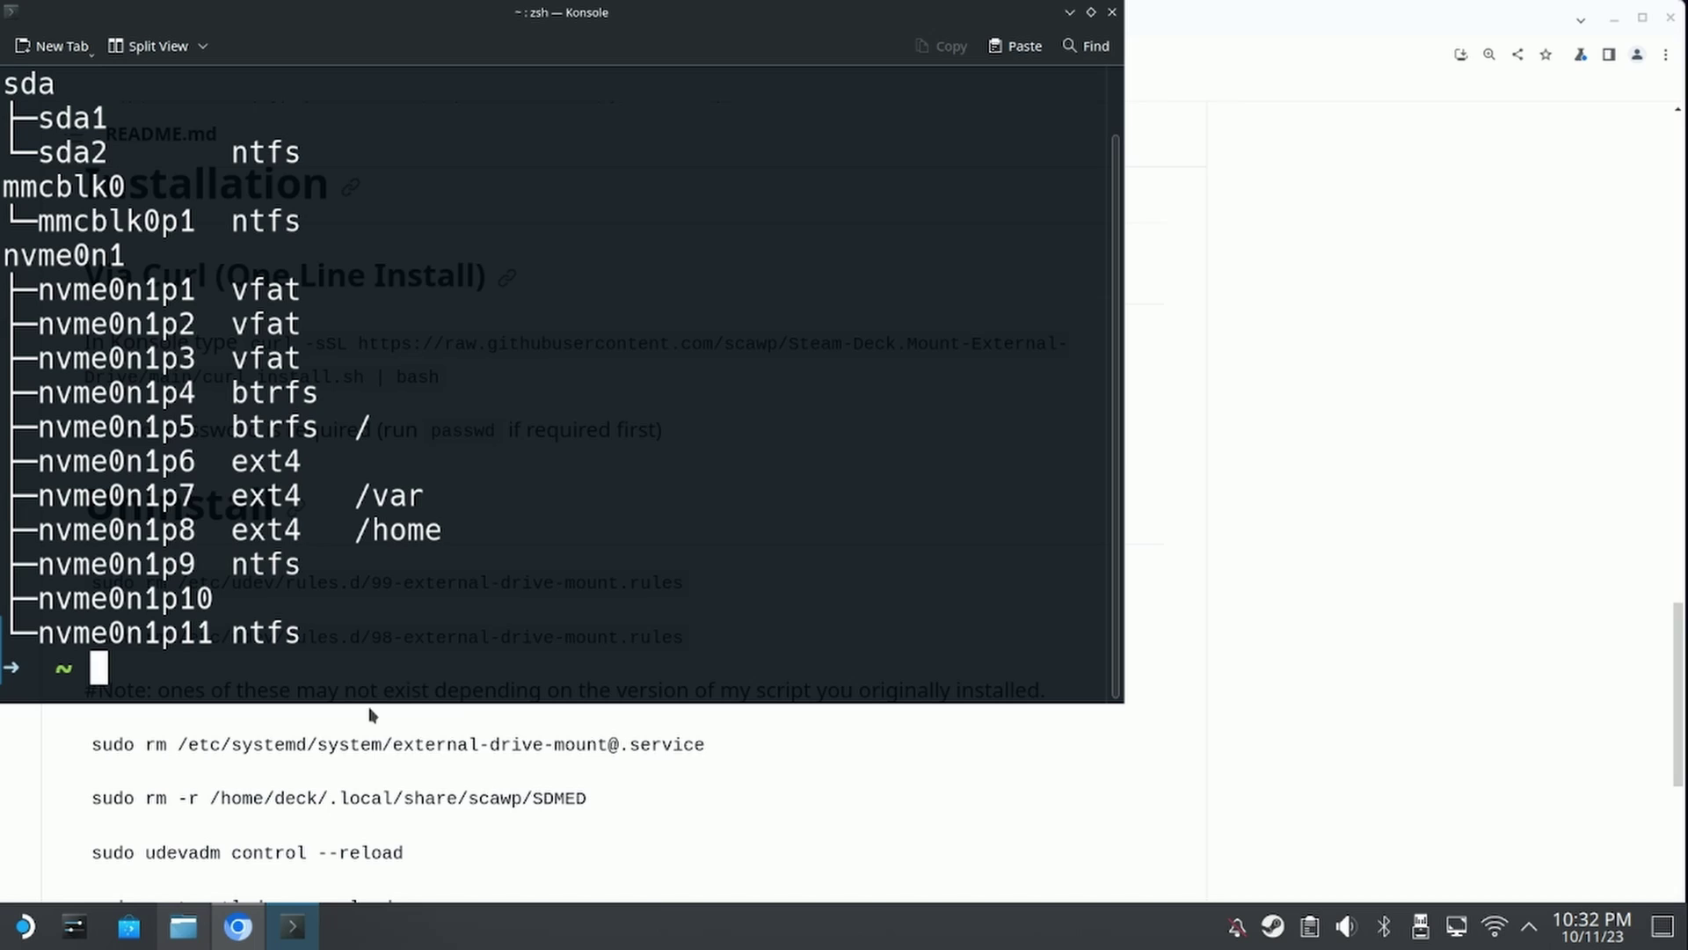
# - Review the lsblk listing of partitions, file system types and mount points in Konsole
pyautogui.scroll(1, 317, 475)
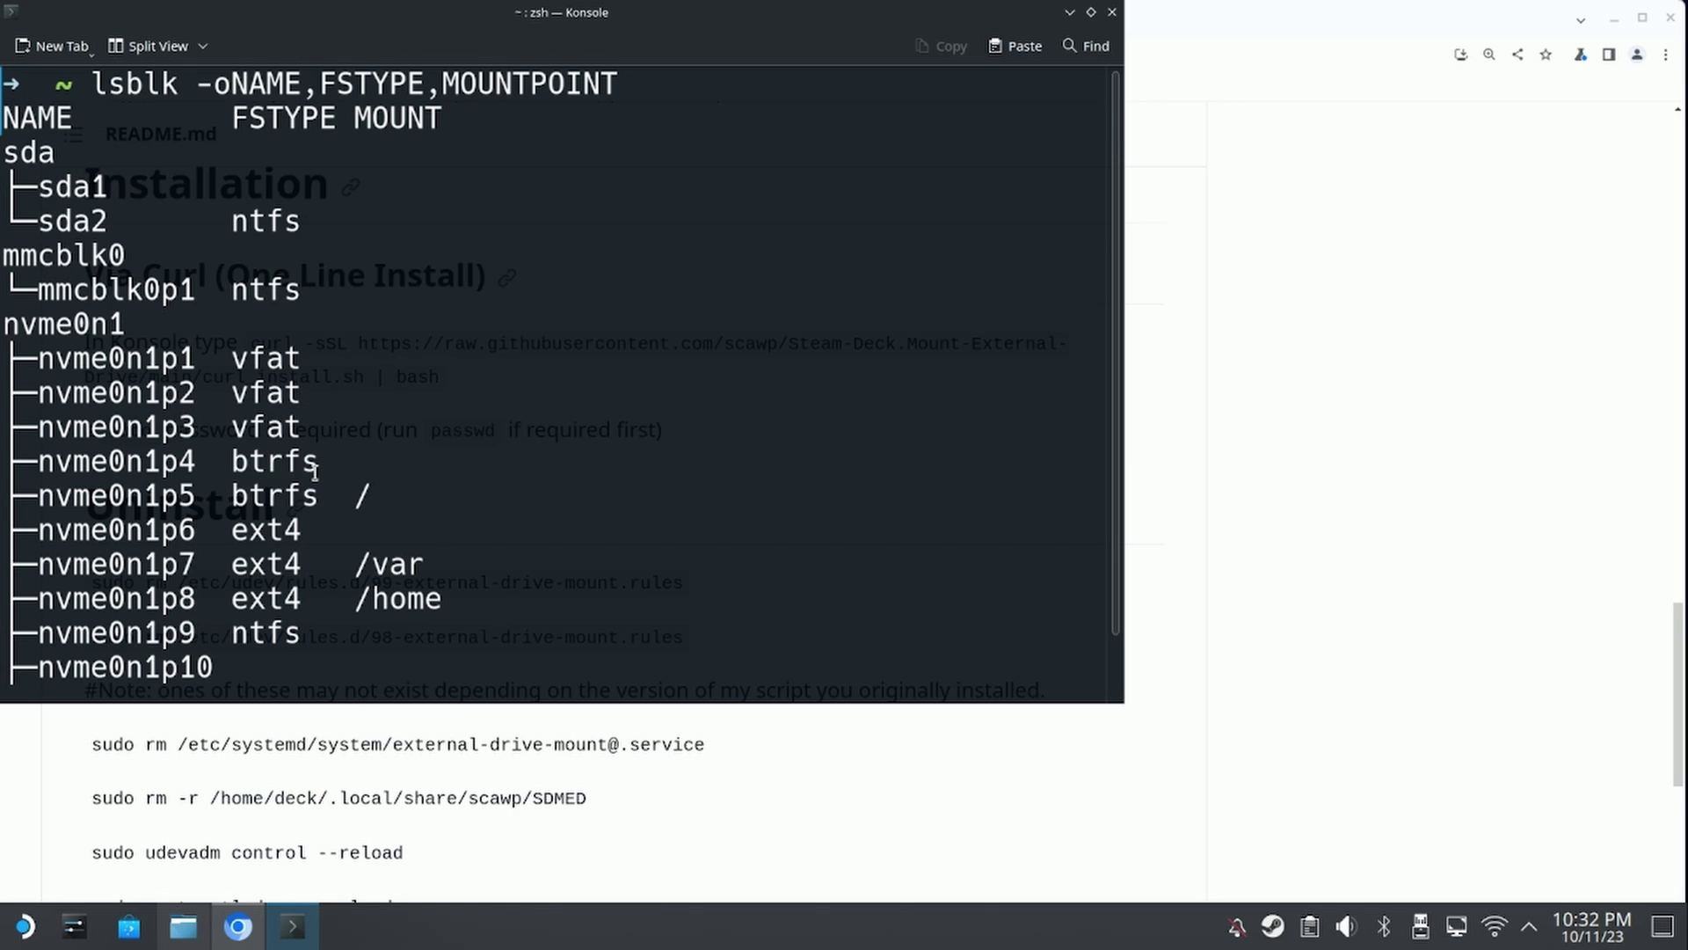
pyautogui.scroll(-1, 315, 472)
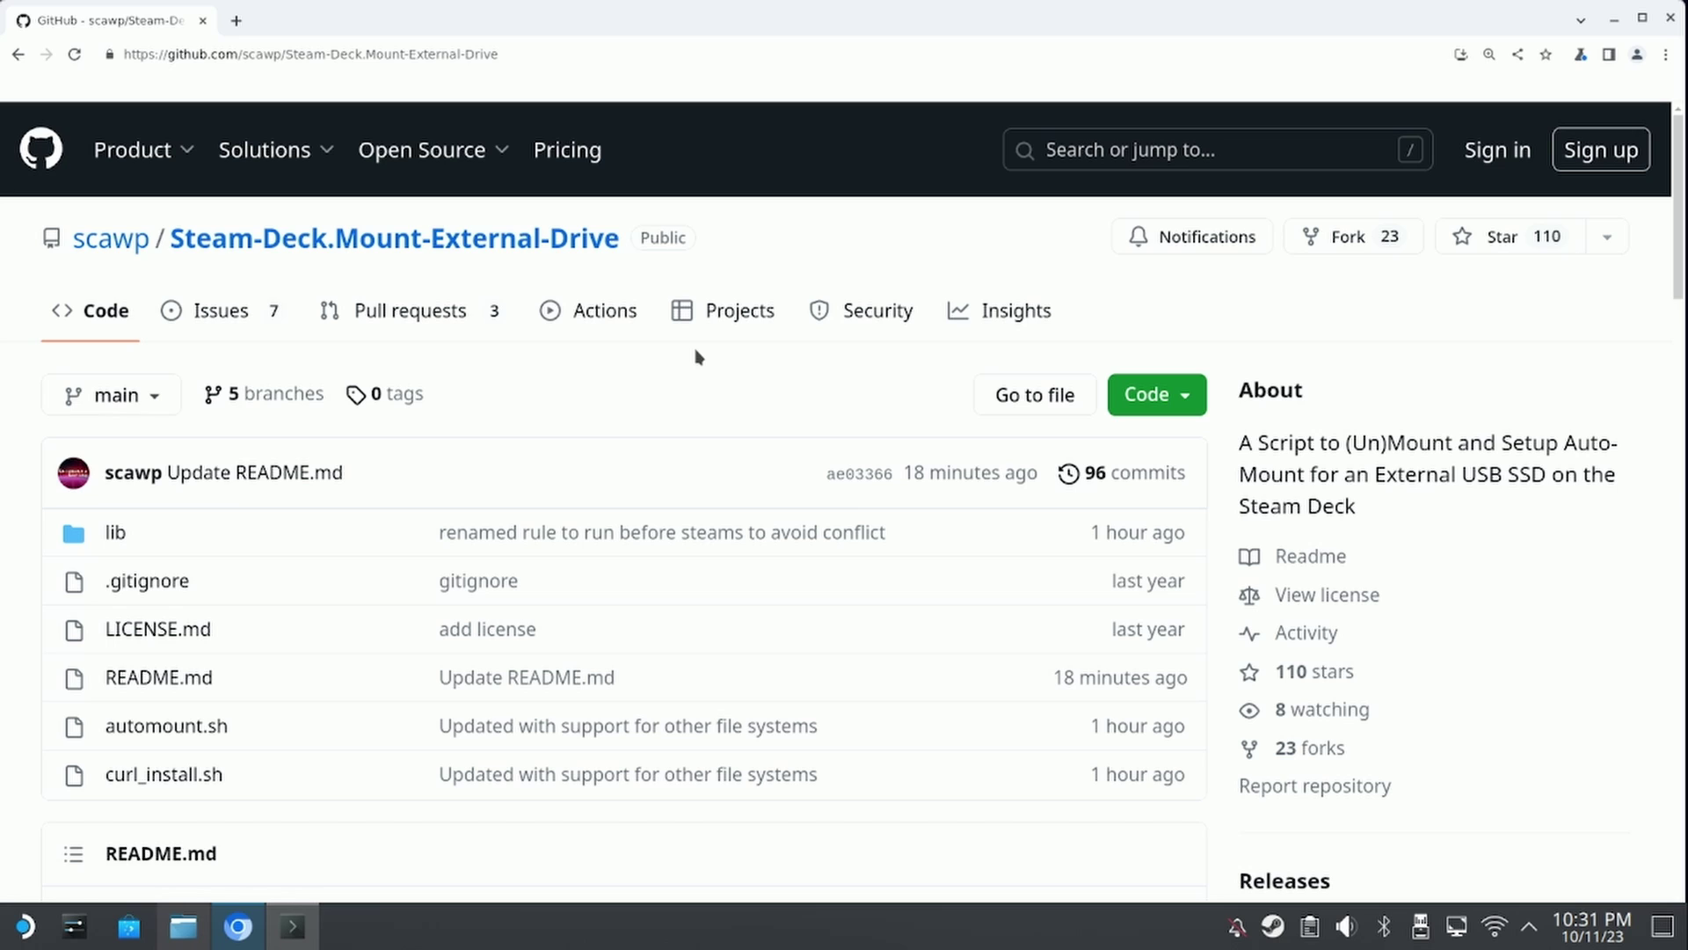
# - Read the introduction and Steam OS 3.5 notes in the Steam-Deck.Mount-External-Drive README on GitHub
pyautogui.scroll(-3, 699, 356)
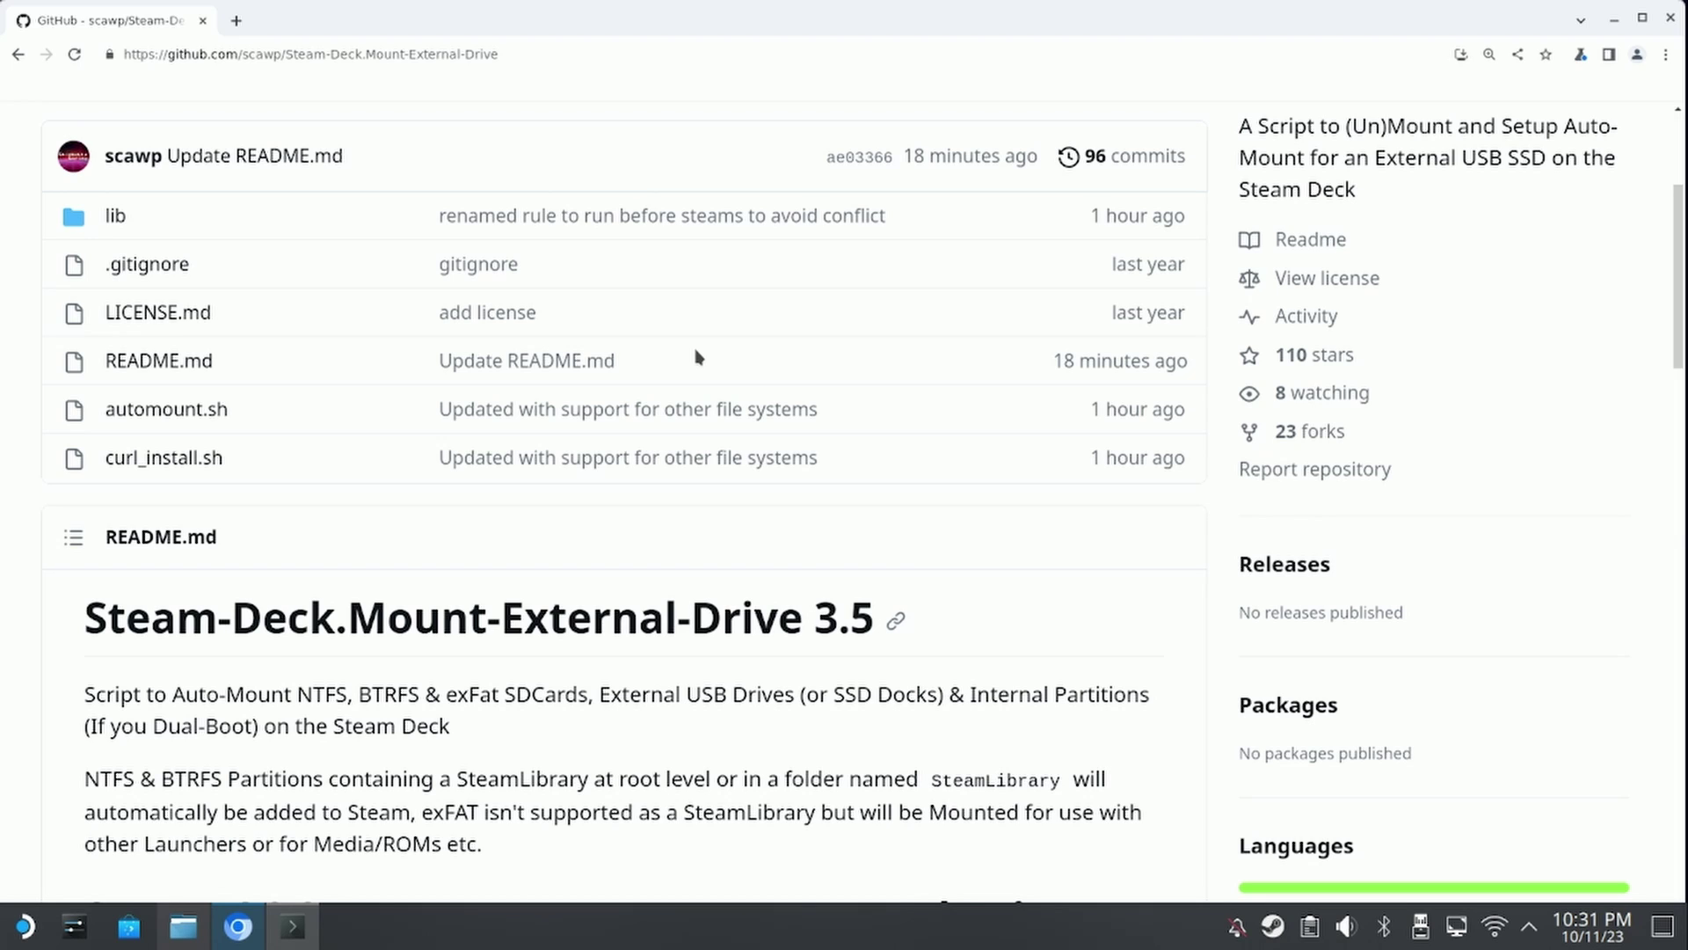
pyautogui.scroll(-1, 697, 357)
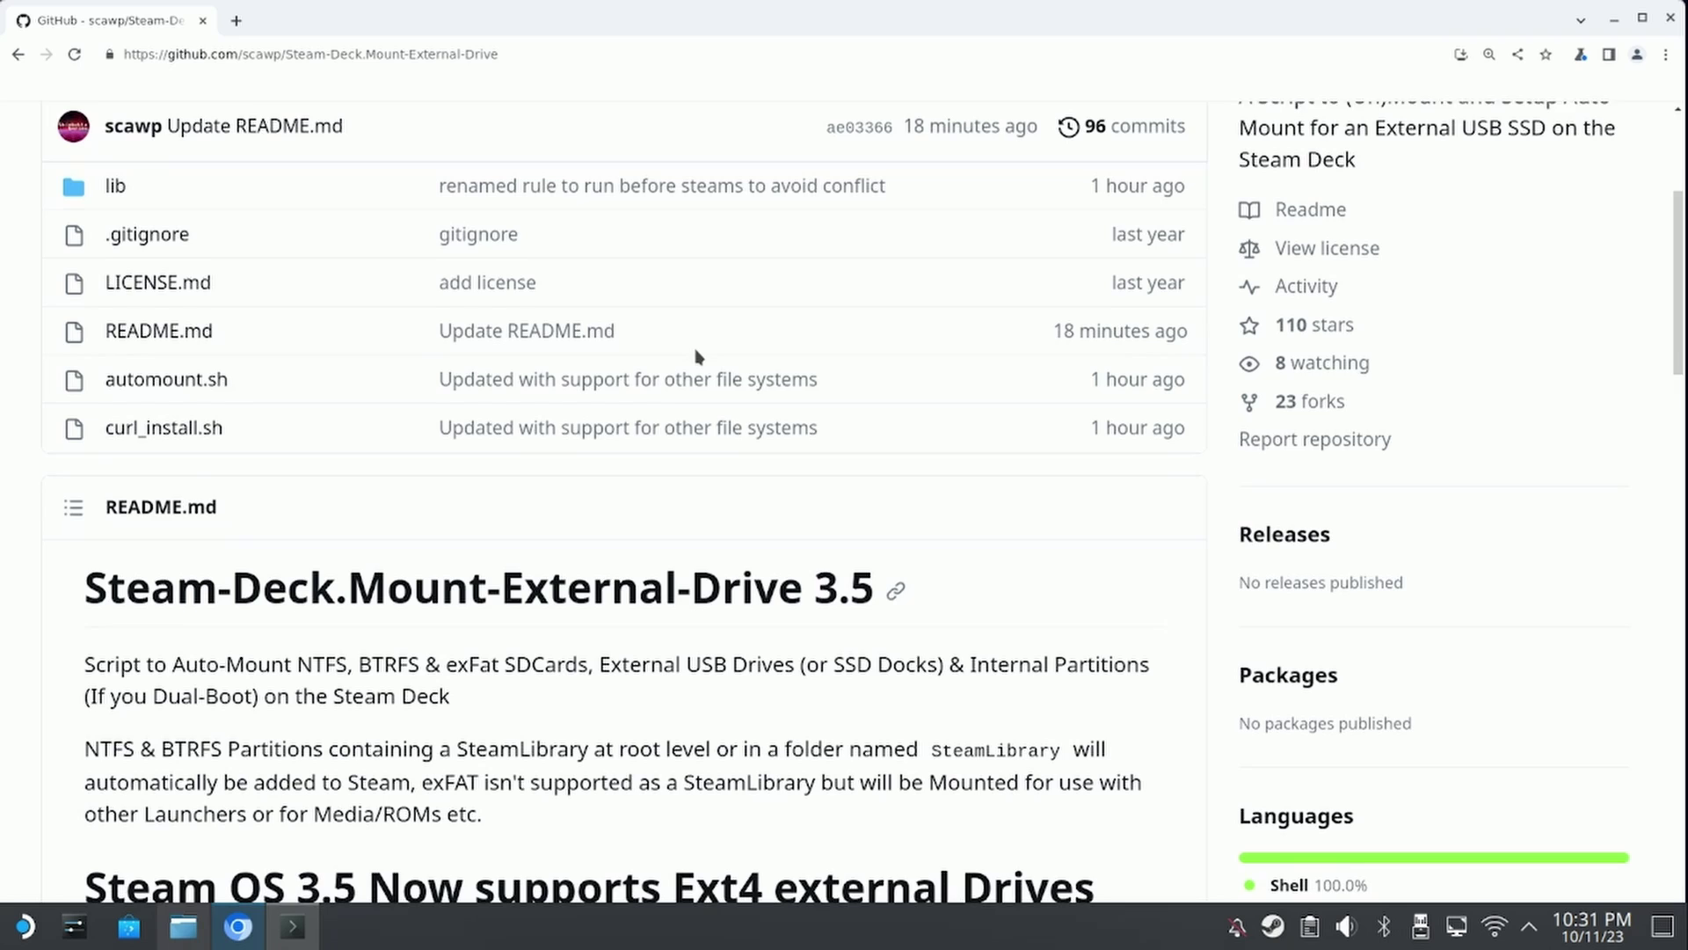
pyautogui.scroll(-1, 697, 356)
pyautogui.scroll(-2, 697, 356)
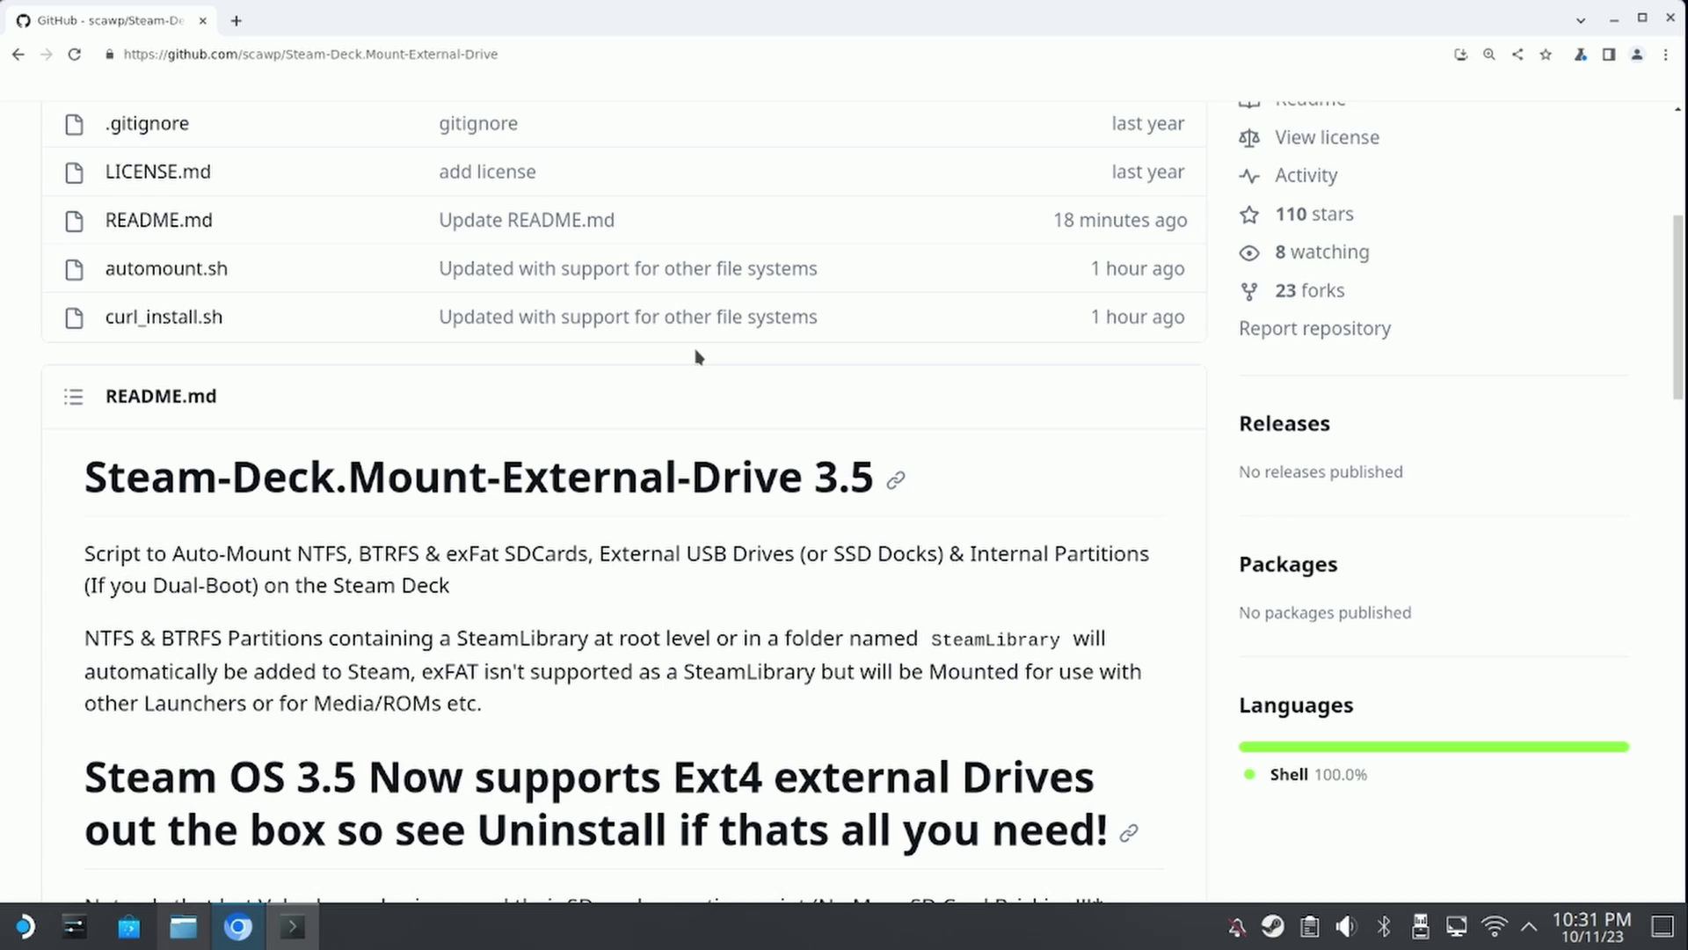
pyautogui.scroll(-2, 697, 356)
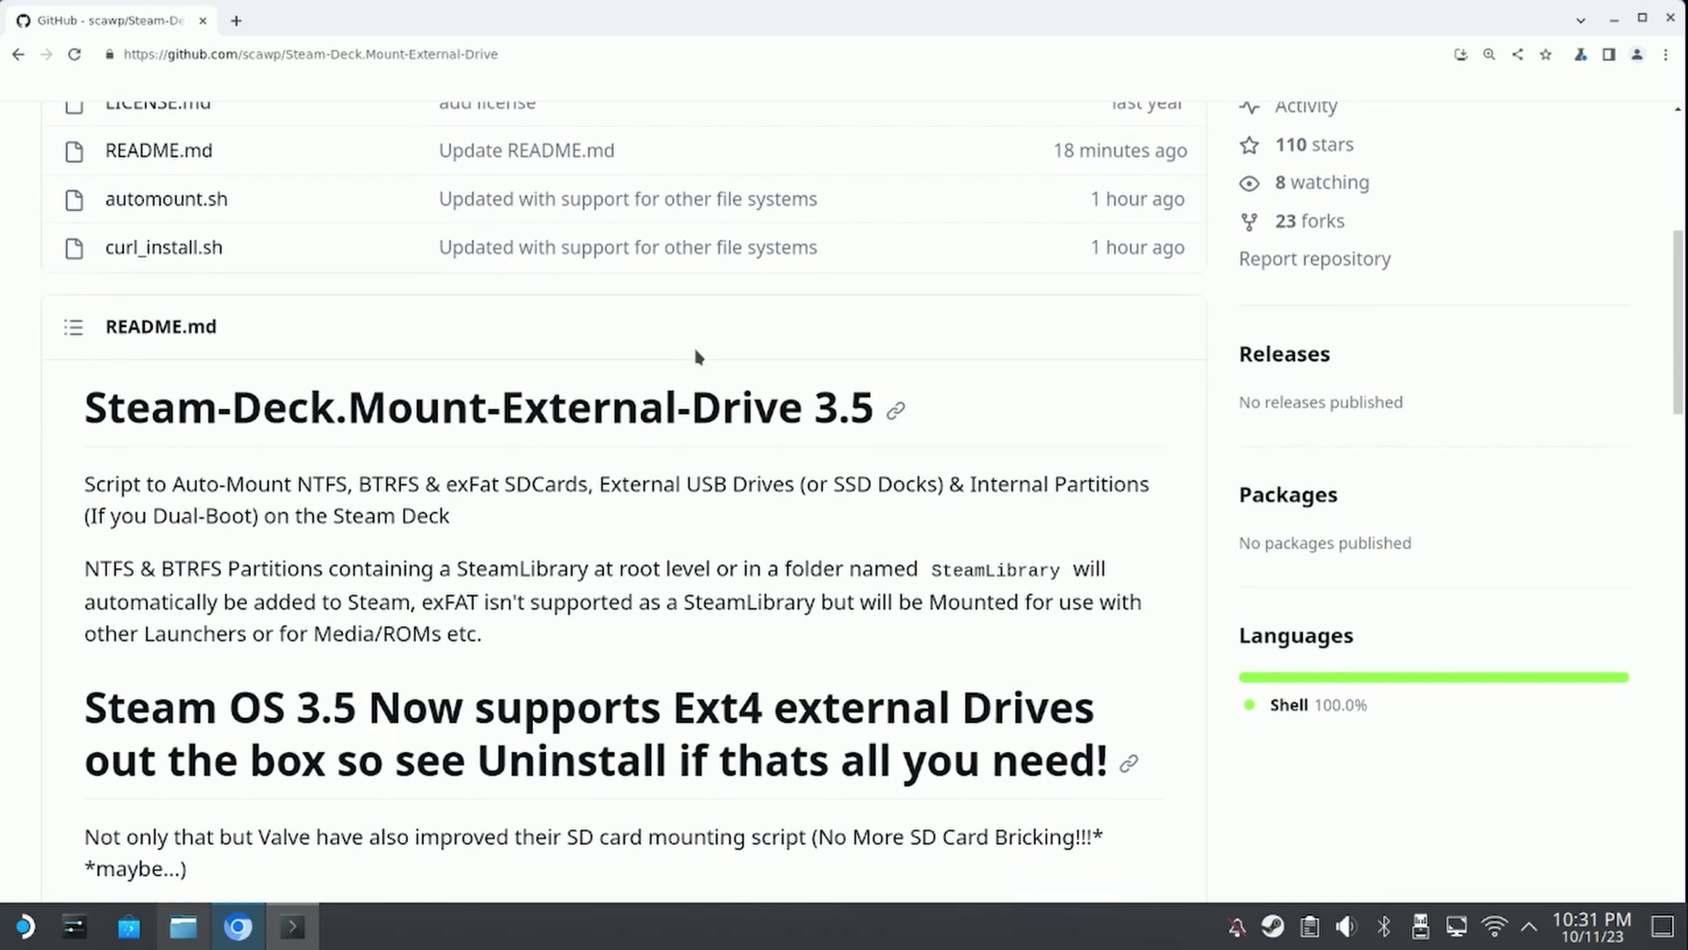
pyautogui.scroll(-1, 698, 356)
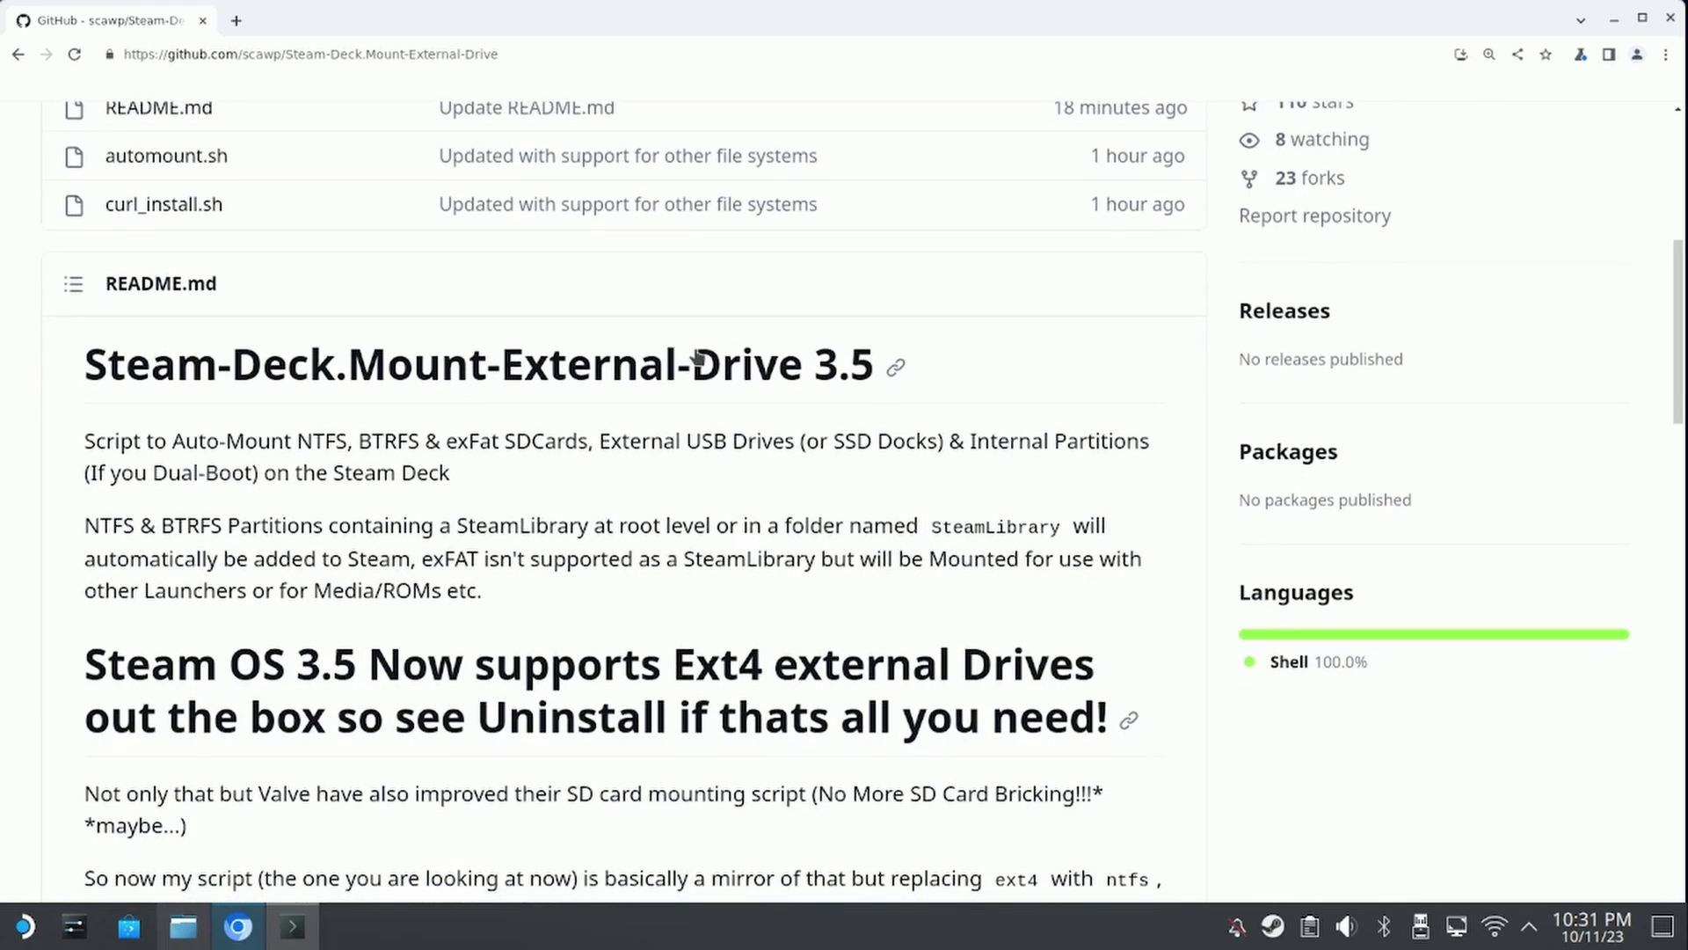
pyautogui.scroll(-1, 698, 356)
pyautogui.scroll(-1, 697, 356)
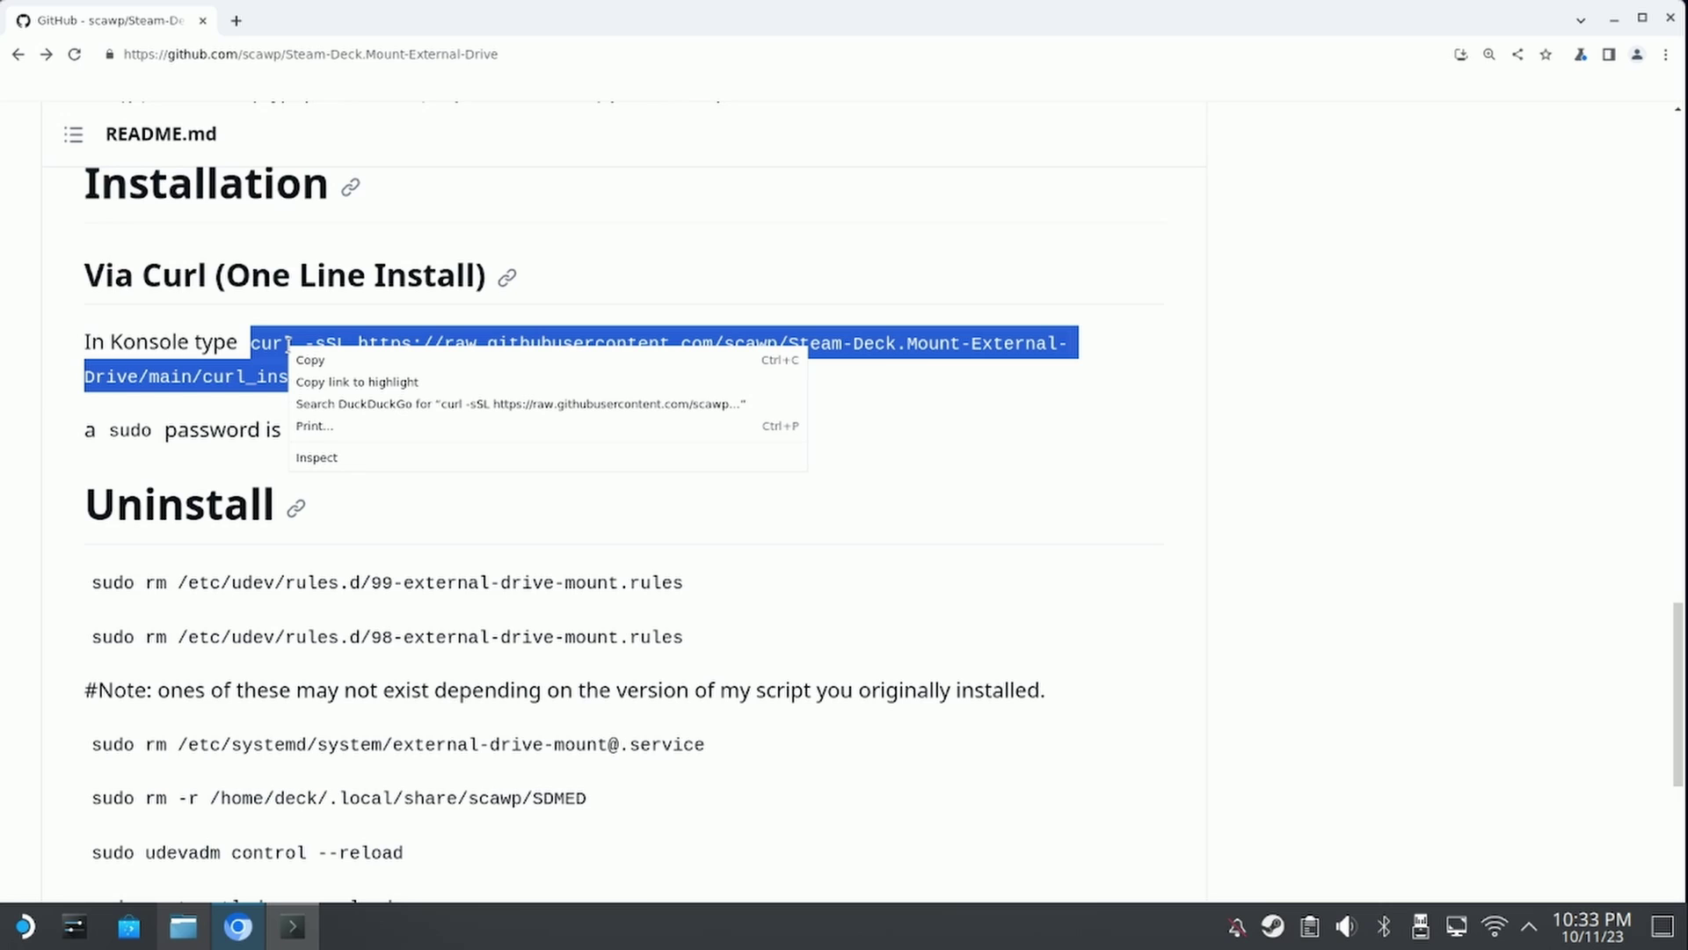
# - Copy the one-line curl_install.sh command from the README's Installation section and run it in Konsole
pyautogui.click(318, 362)
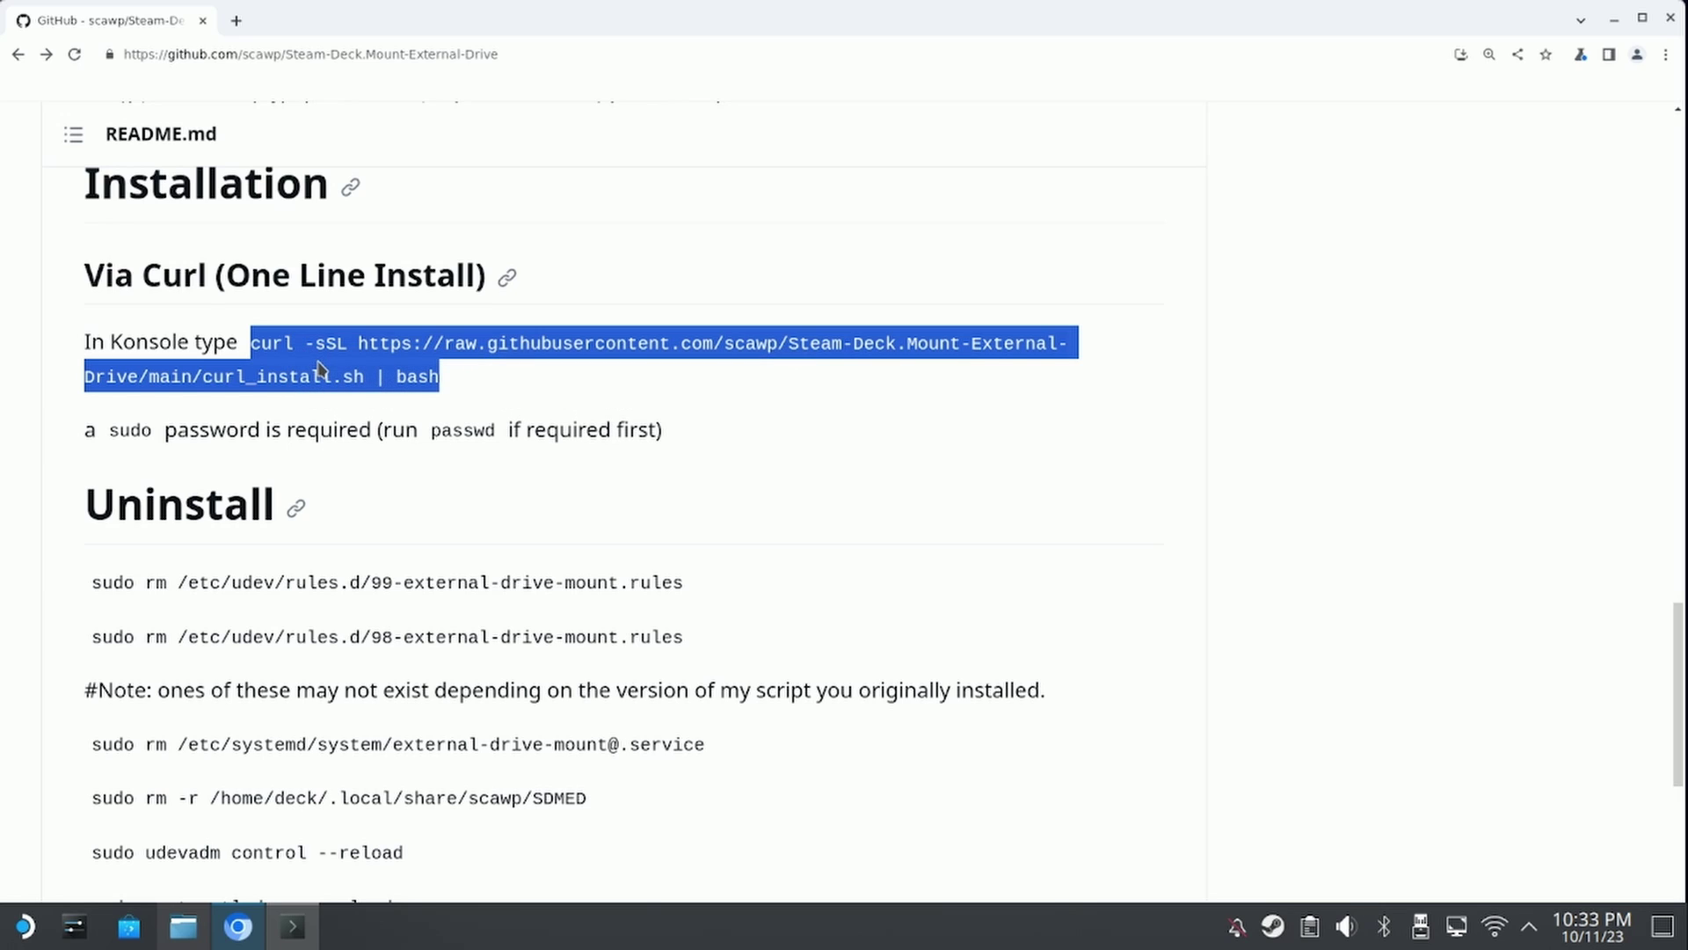
pyautogui.click(293, 926)
pyautogui.rightClick(116, 347)
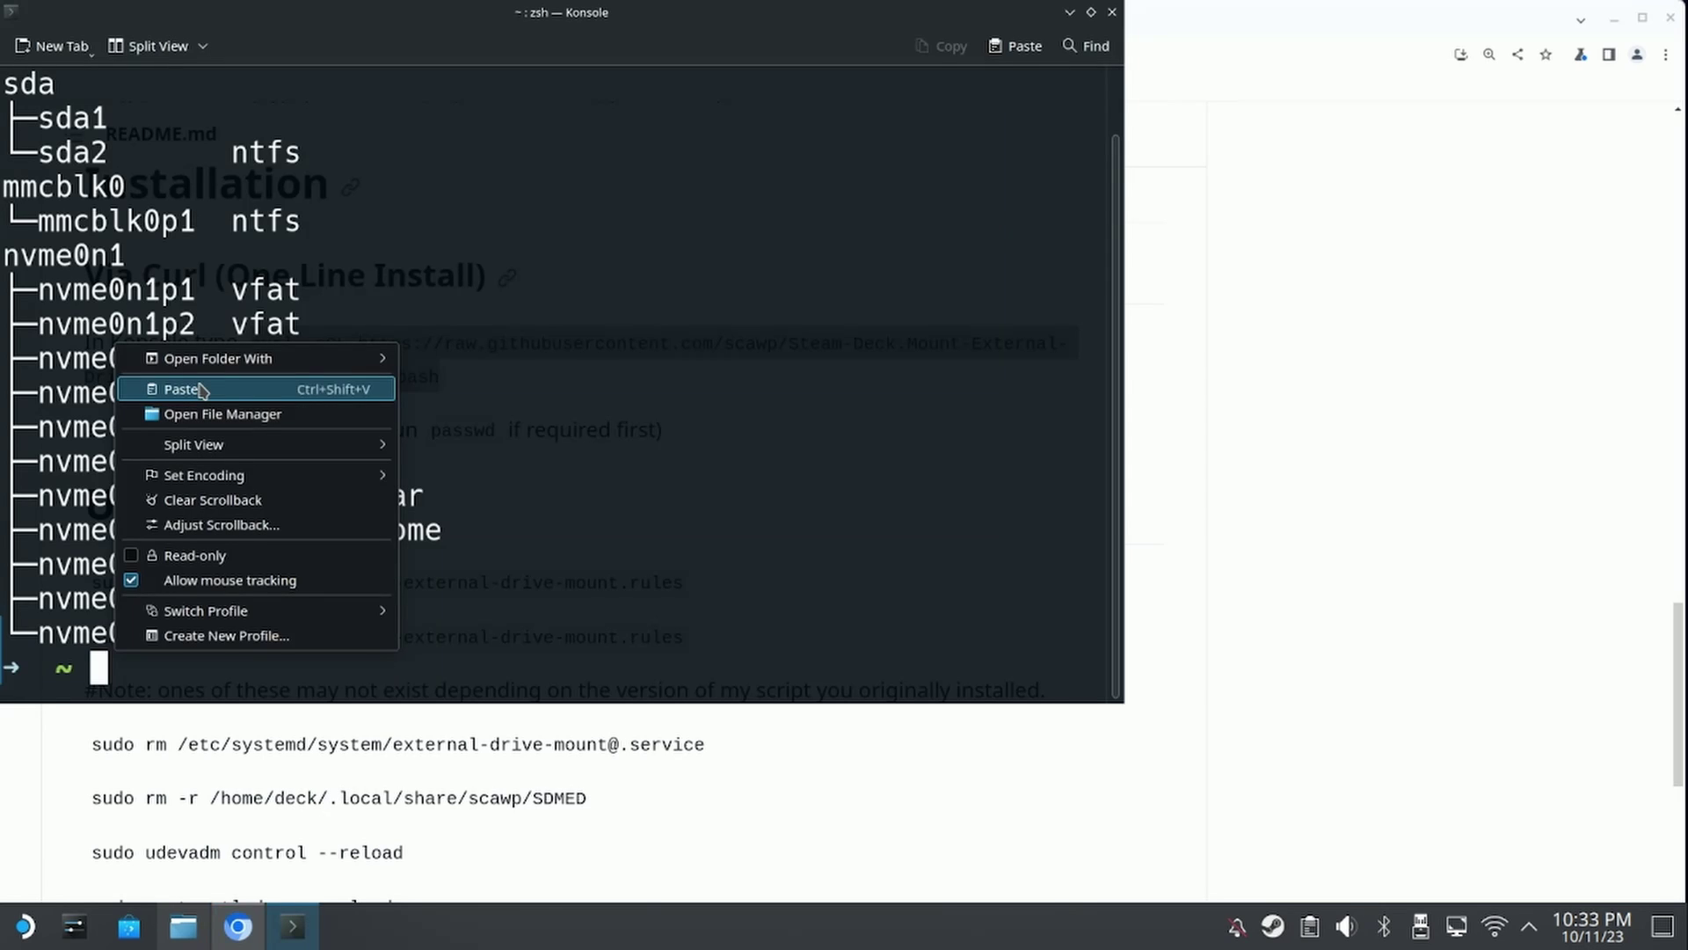
pyautogui.click(200, 383)
pyautogui.press('Return')
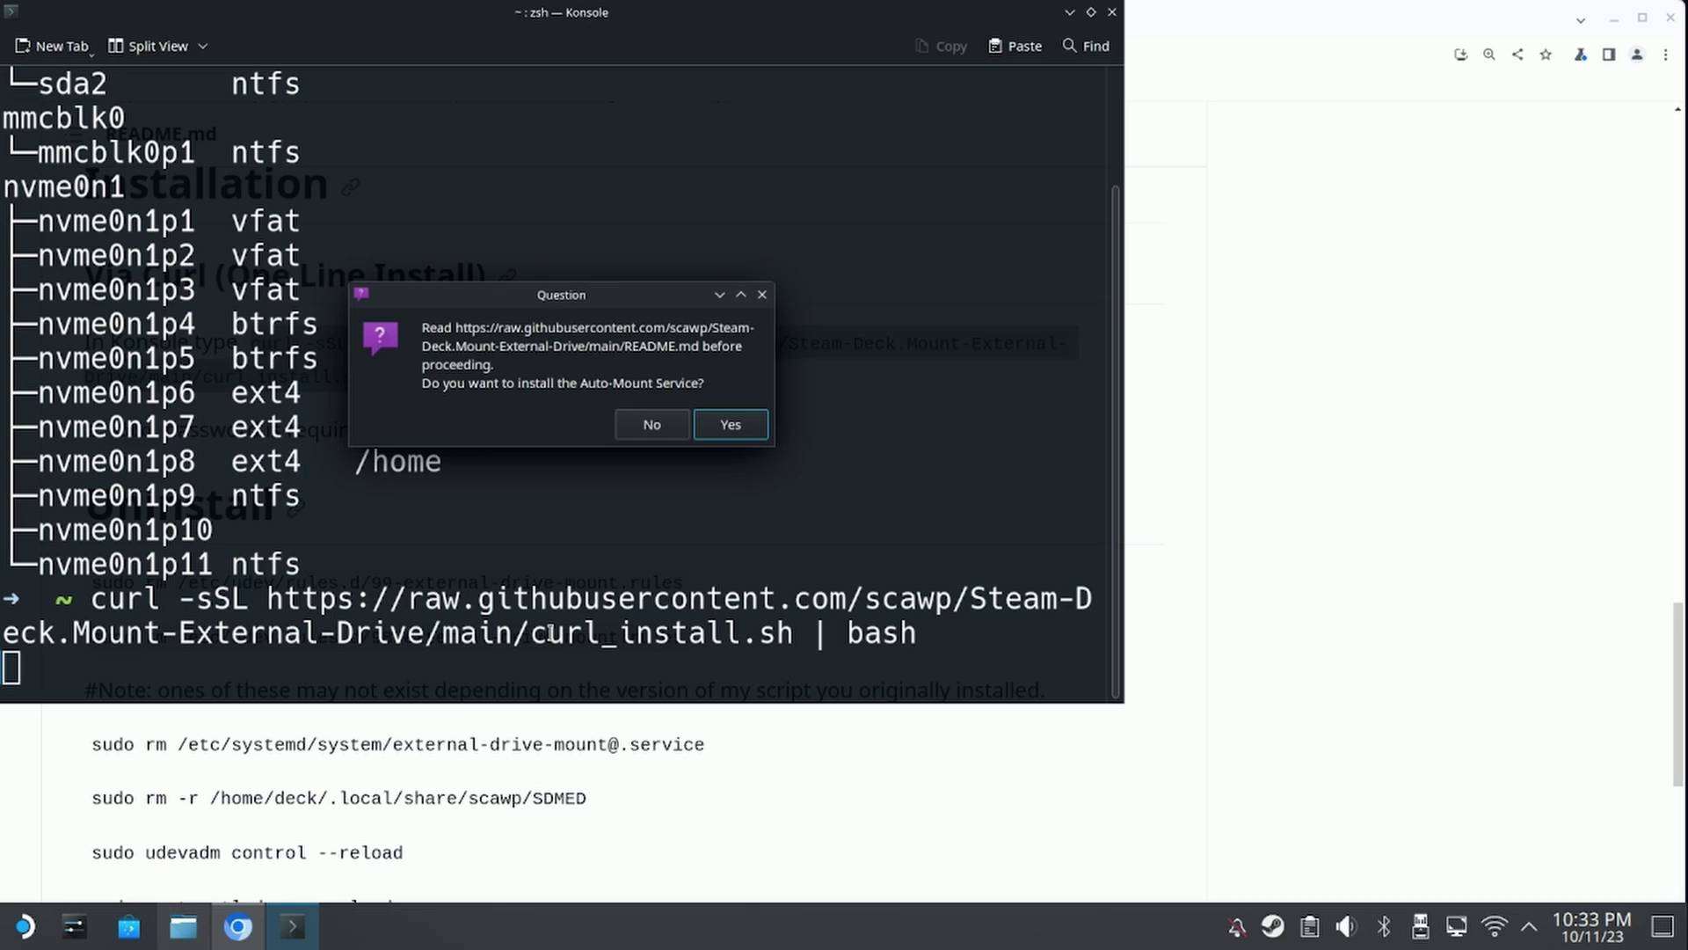
# - Agree to install the Auto-Mount Service and submit the sudo password in the terminal
pyautogui.click(731, 426)
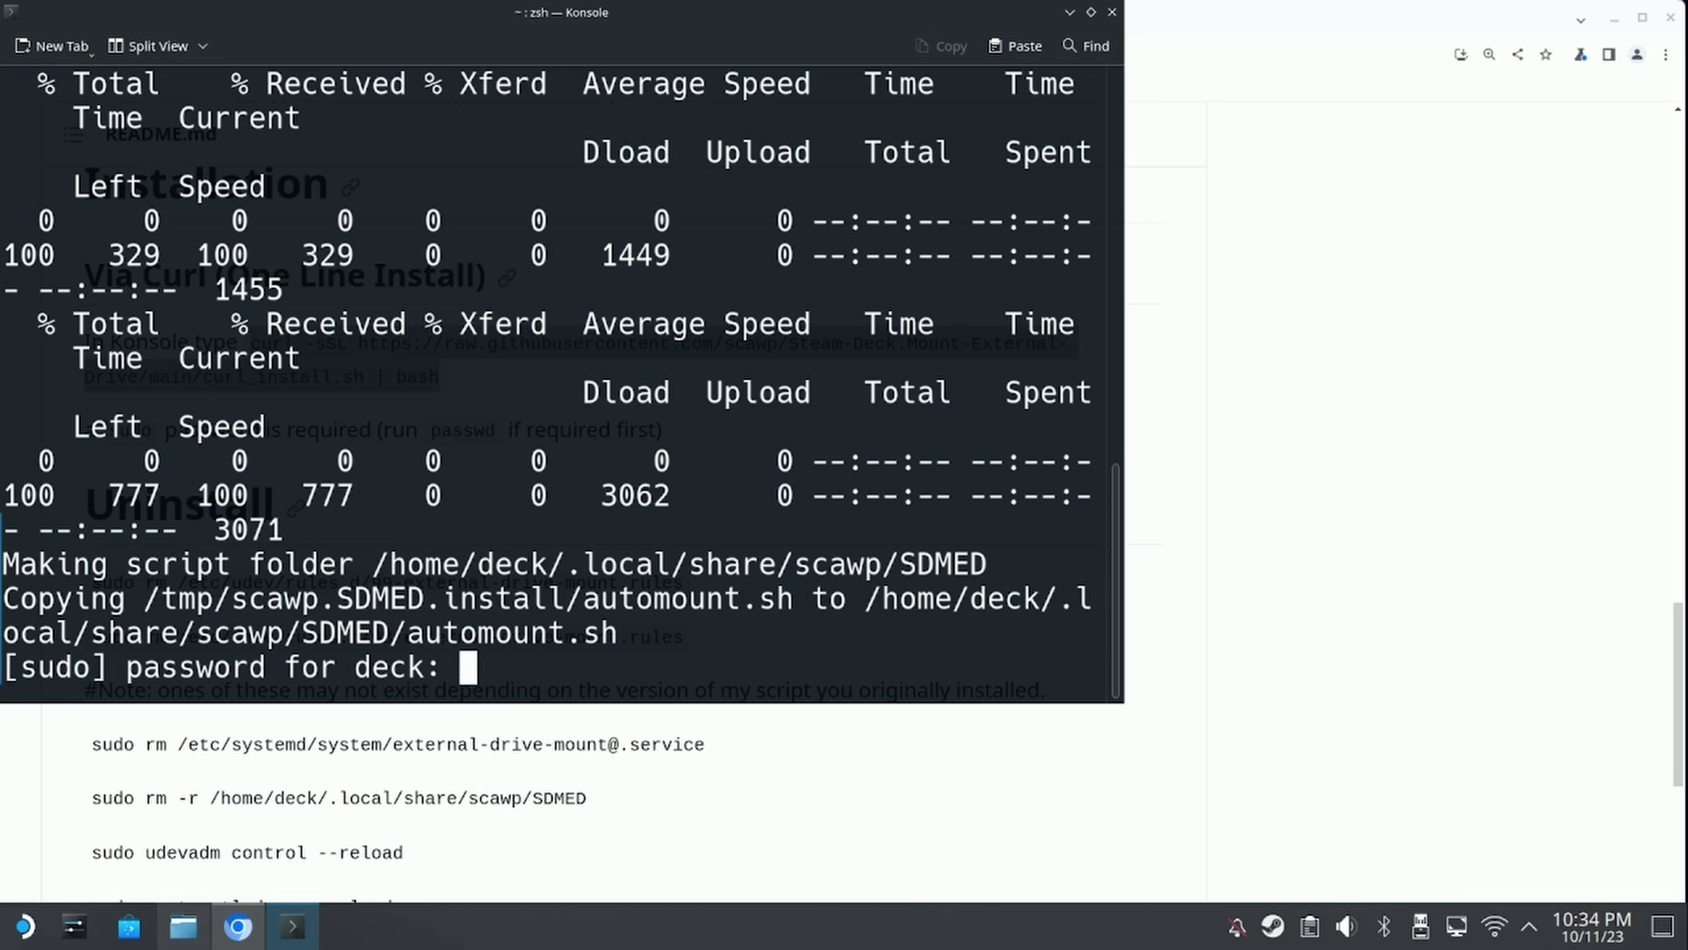
pyautogui.press('Return')
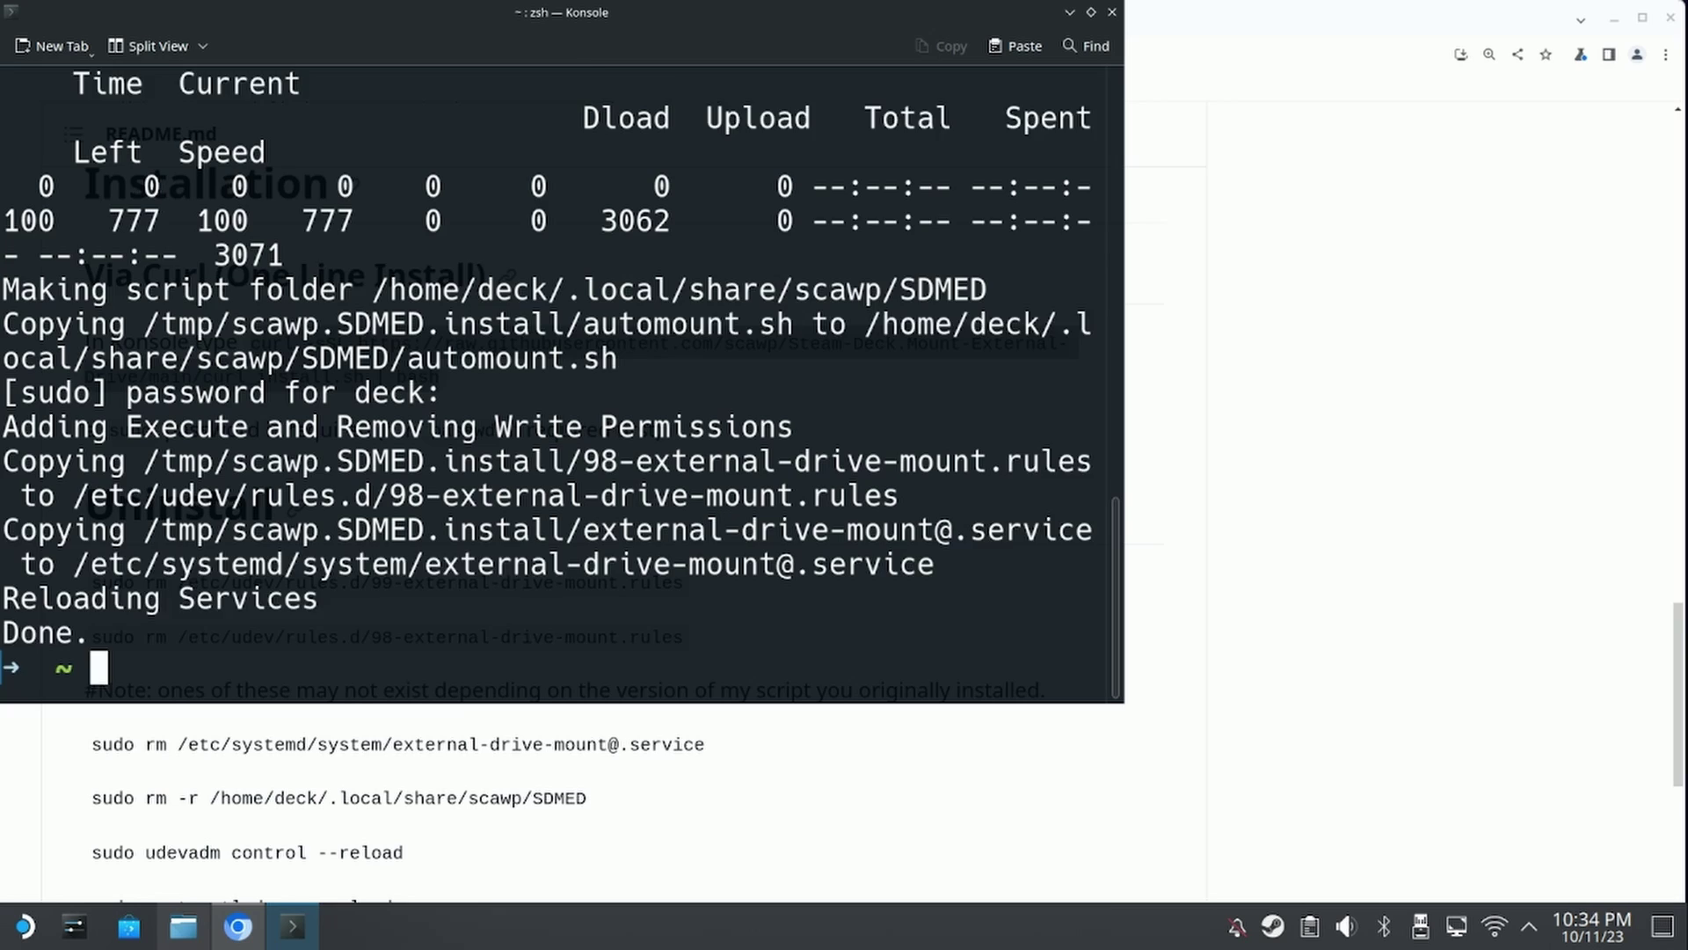
# - Rerun the earlier lsblk command with the NAME, FSTYPE and MOUNTPOINT columns to check the drives' mount points
pyautogui.press('Up')
pyautogui.press('Up')
pyautogui.press('Return')
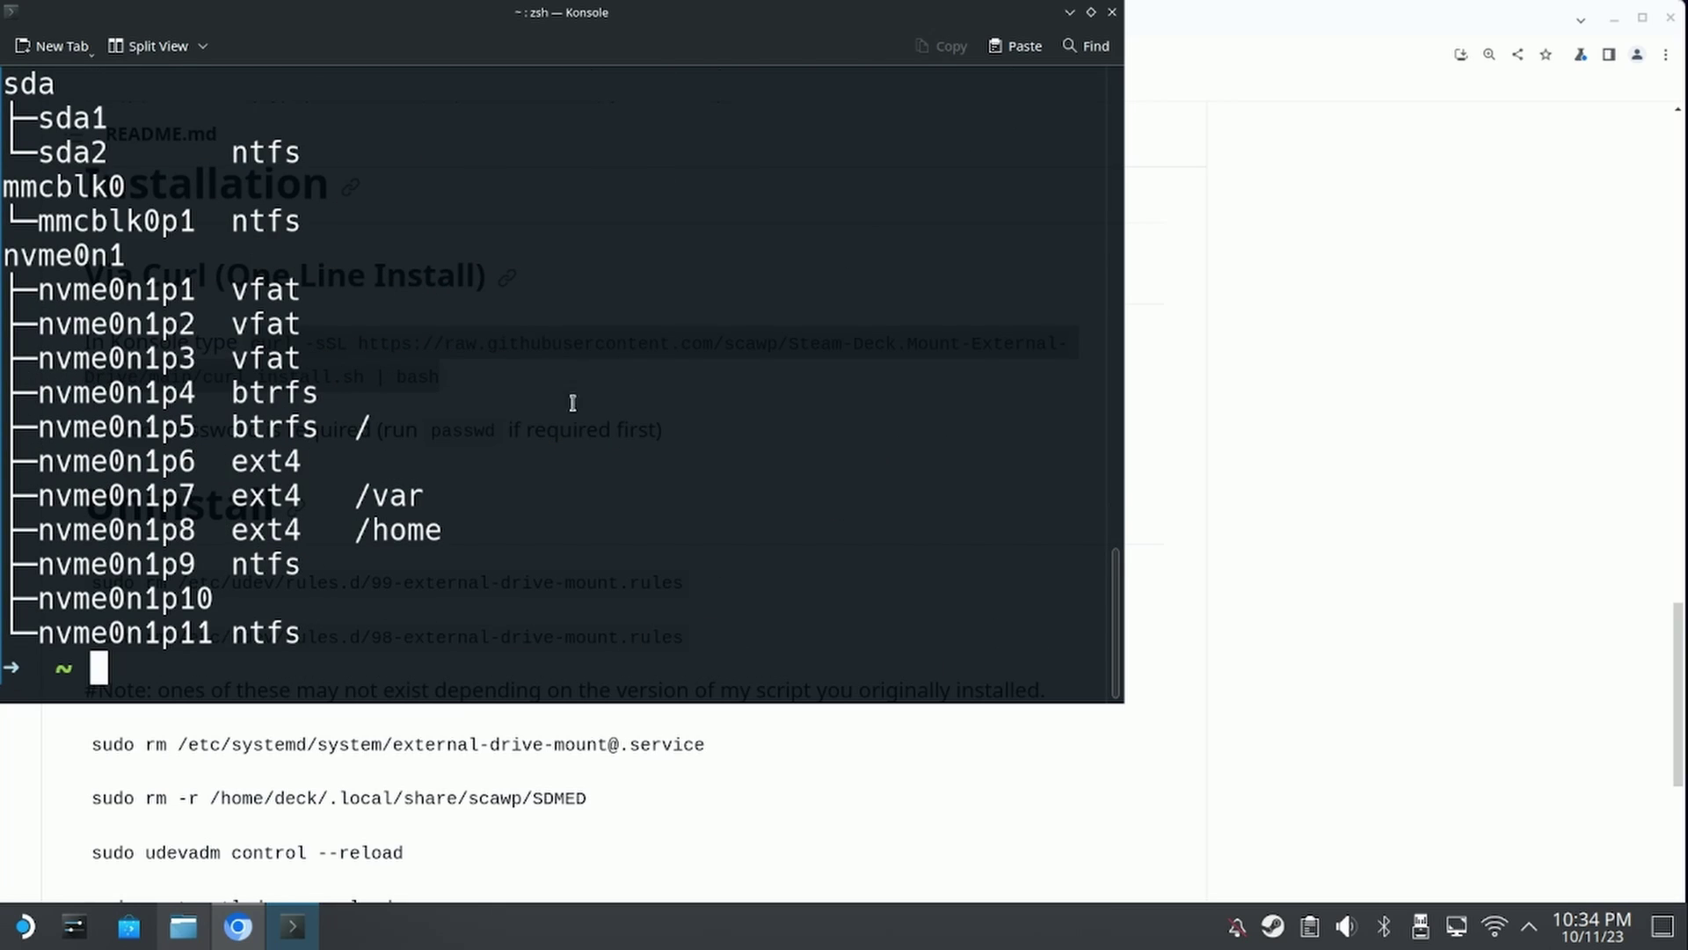
# - Restart the Steam Deck from the terminal with the reboot command
pyautogui.write('reboot')
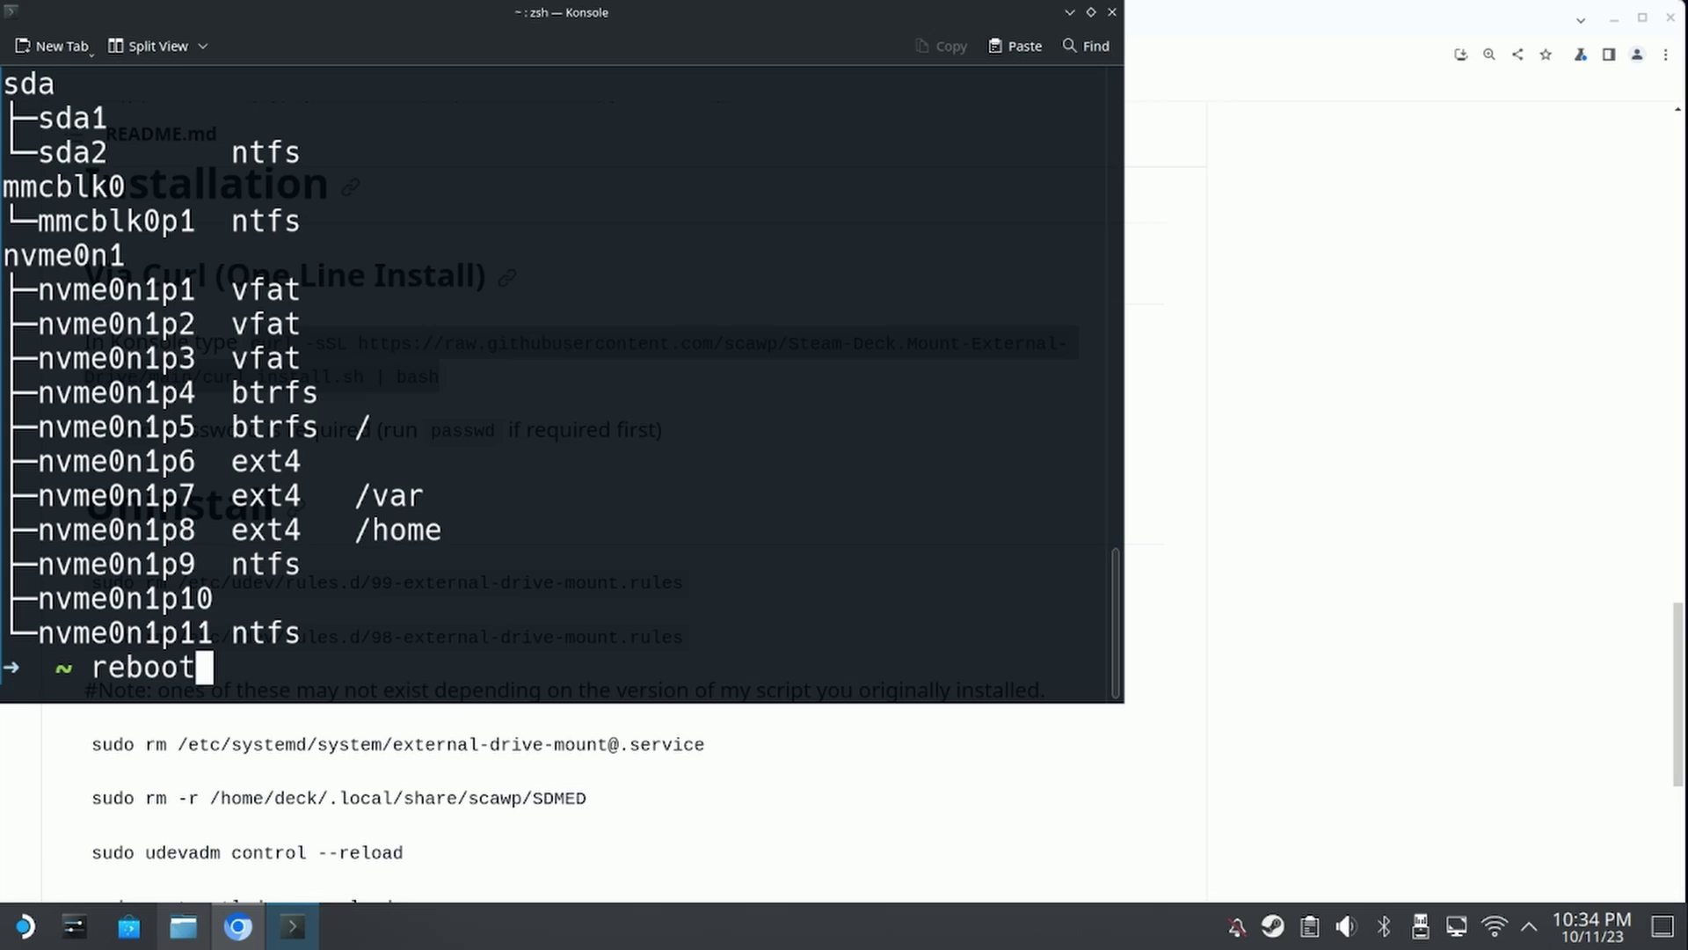
pyautogui.press('Return')
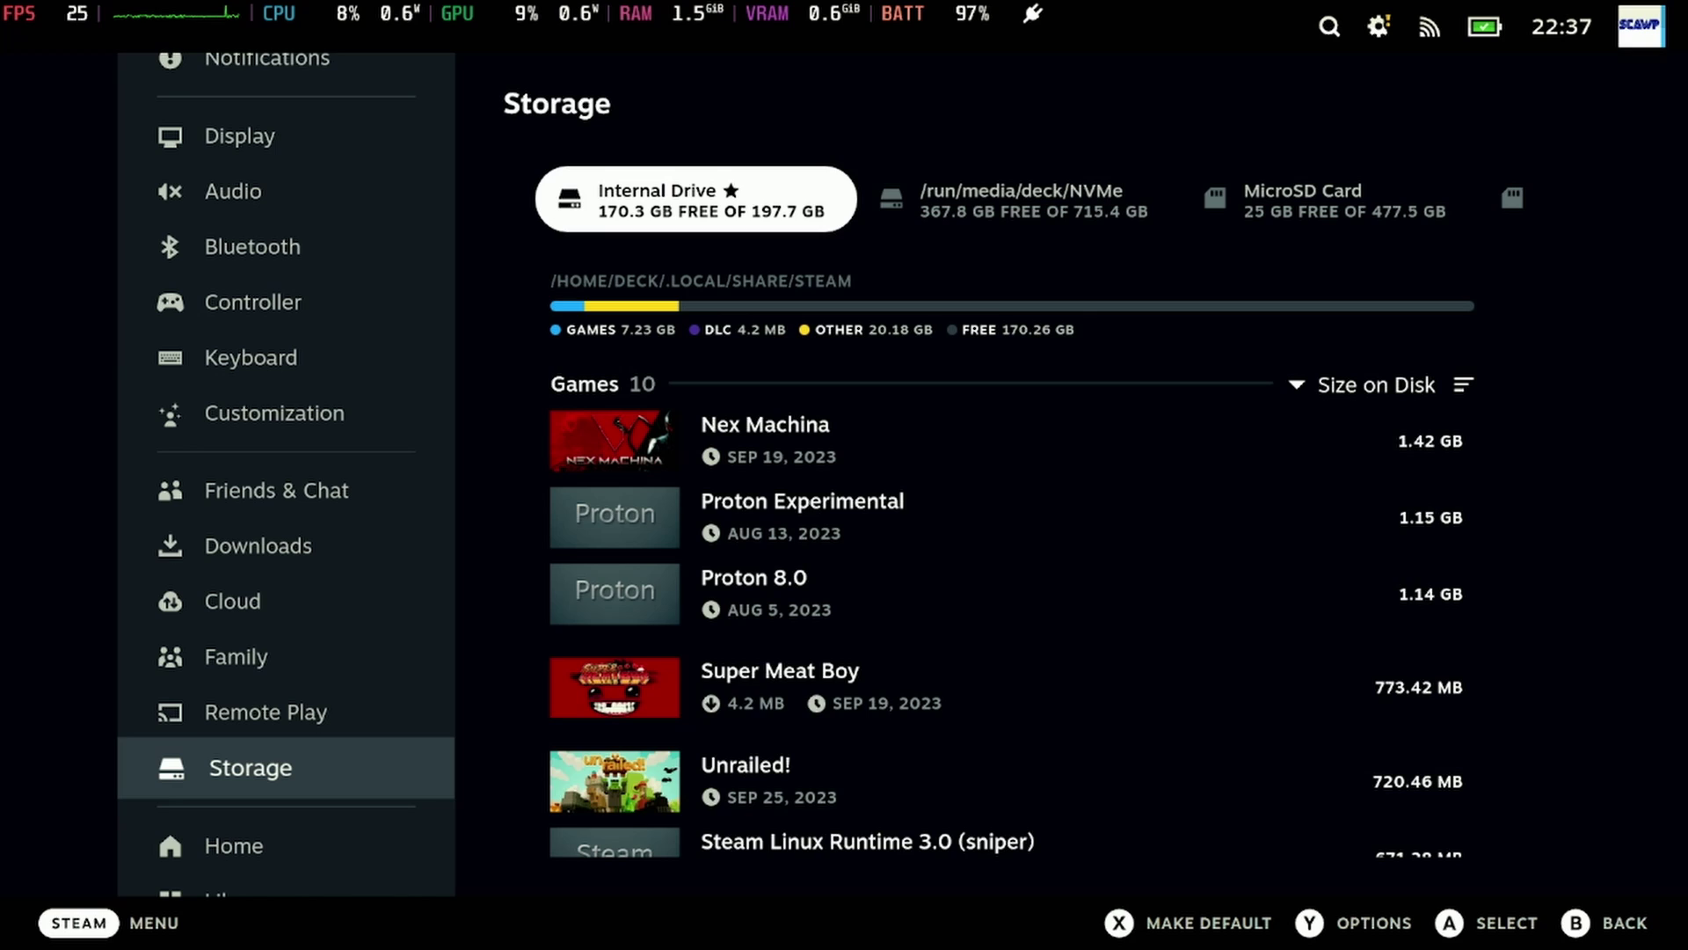
# - Check the games stored on the NVMe, MicroSD Card and Shared-Win-Only drives in the storage settings
pyautogui.click(1018, 200)
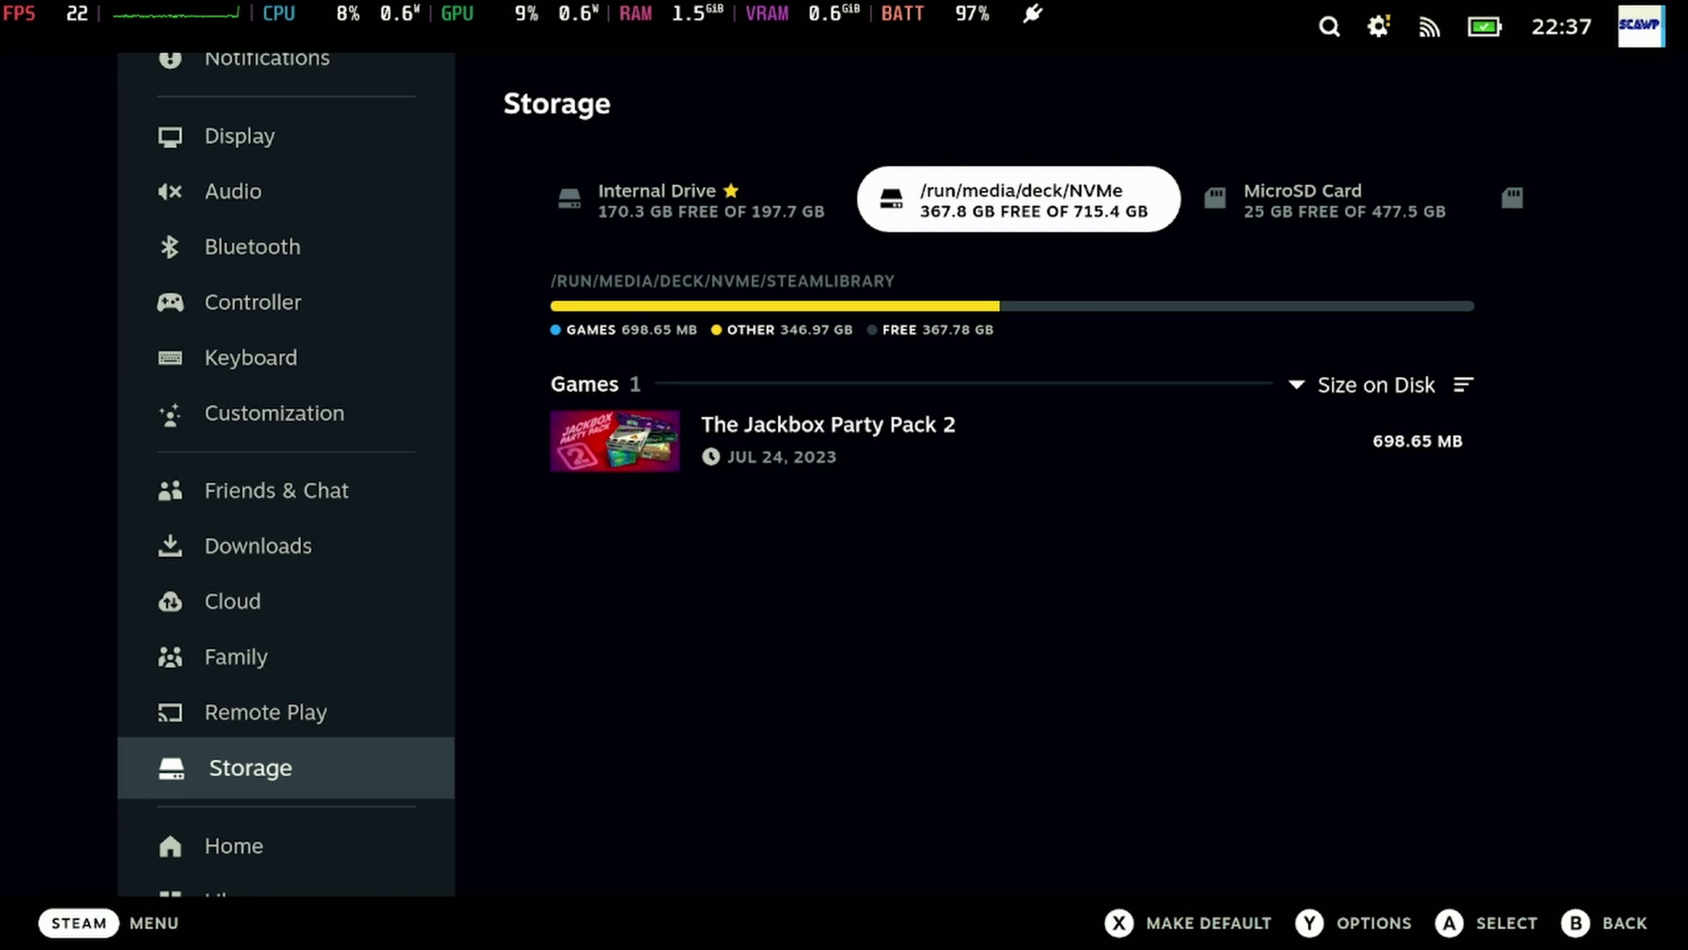
pyautogui.click(1329, 199)
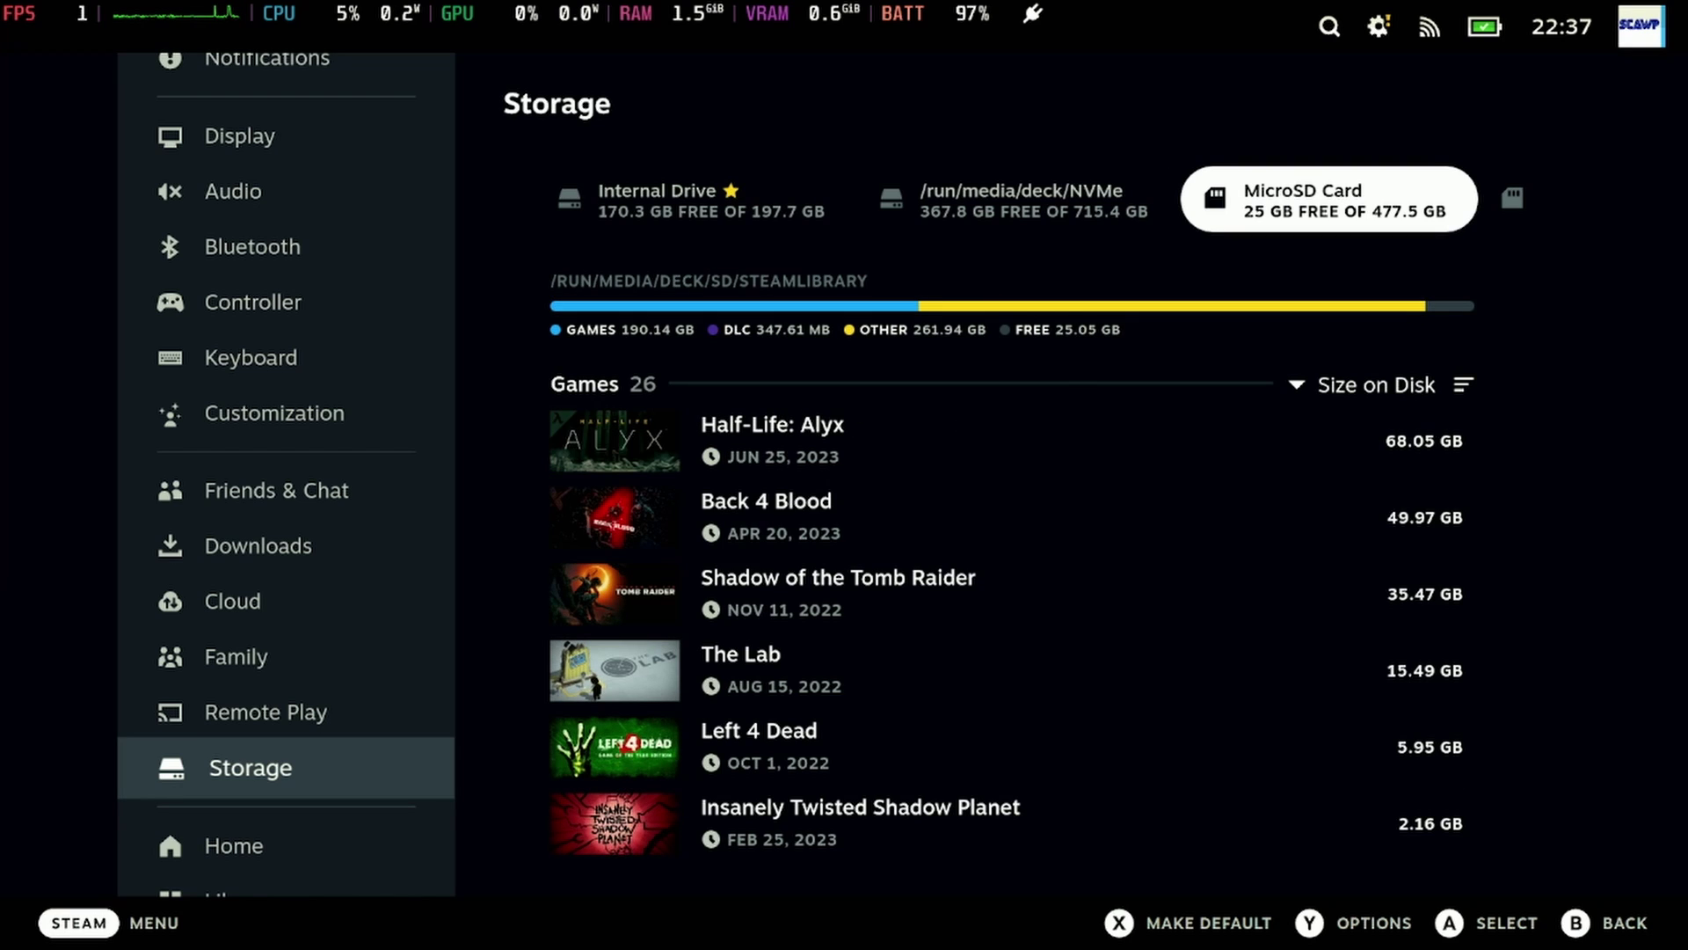
pyautogui.click(1512, 198)
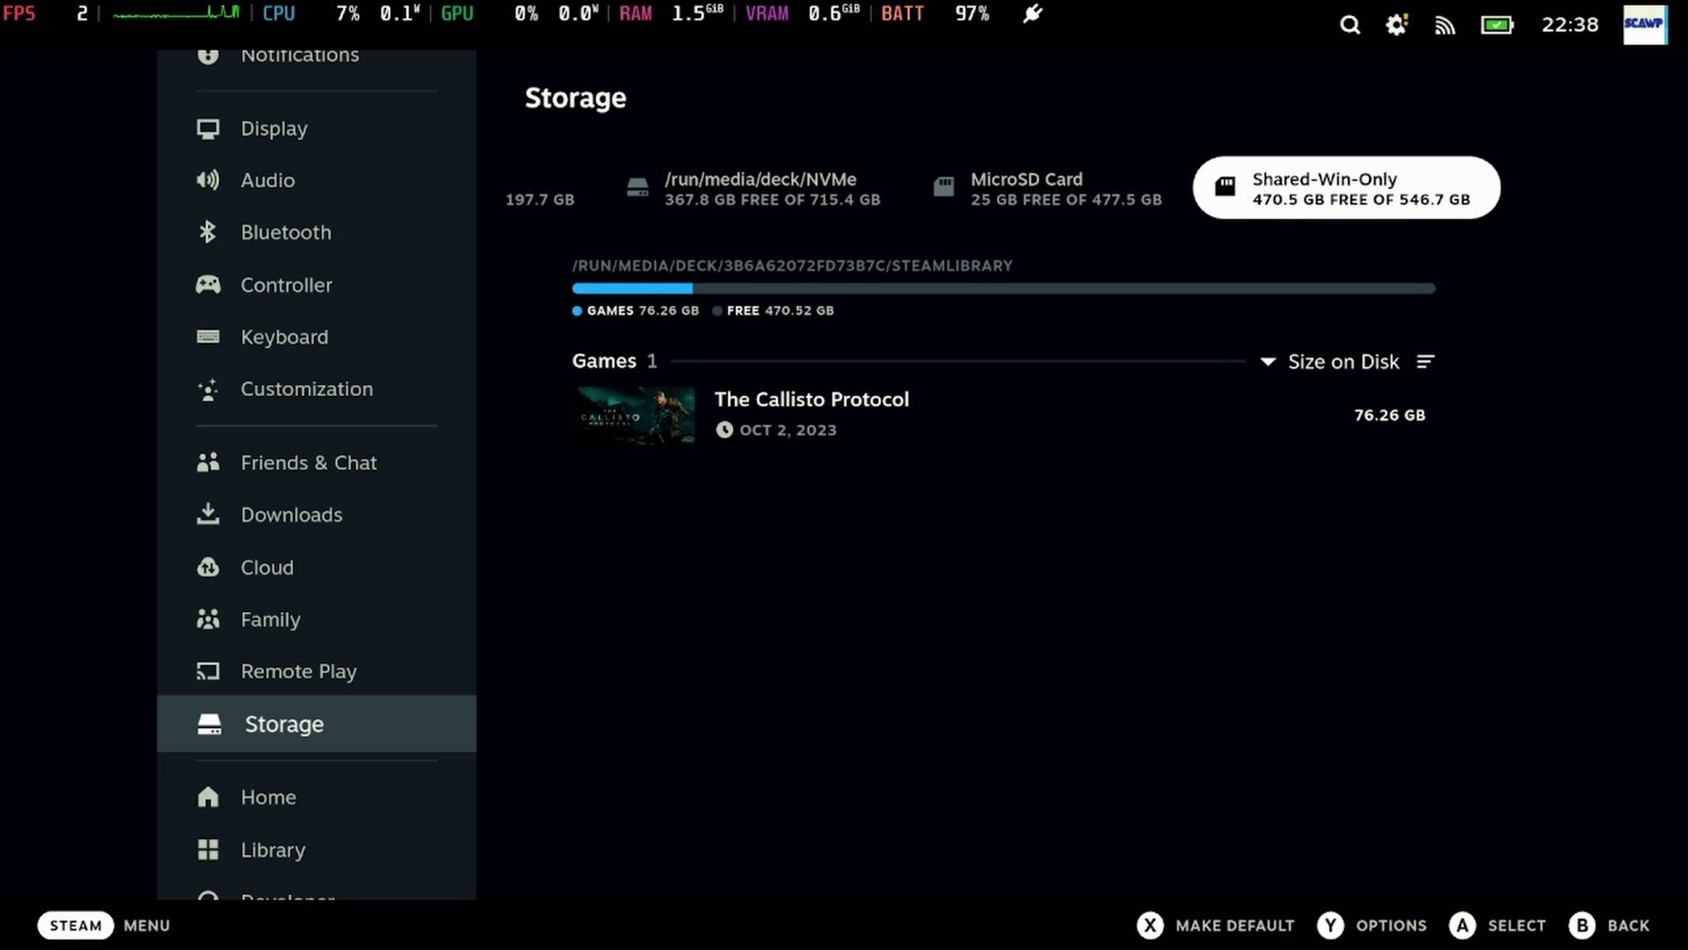
# - Compare the library contents of the /run/media/deck/BTRFS and Shared-Win-Only drives
pyautogui.press('Right')
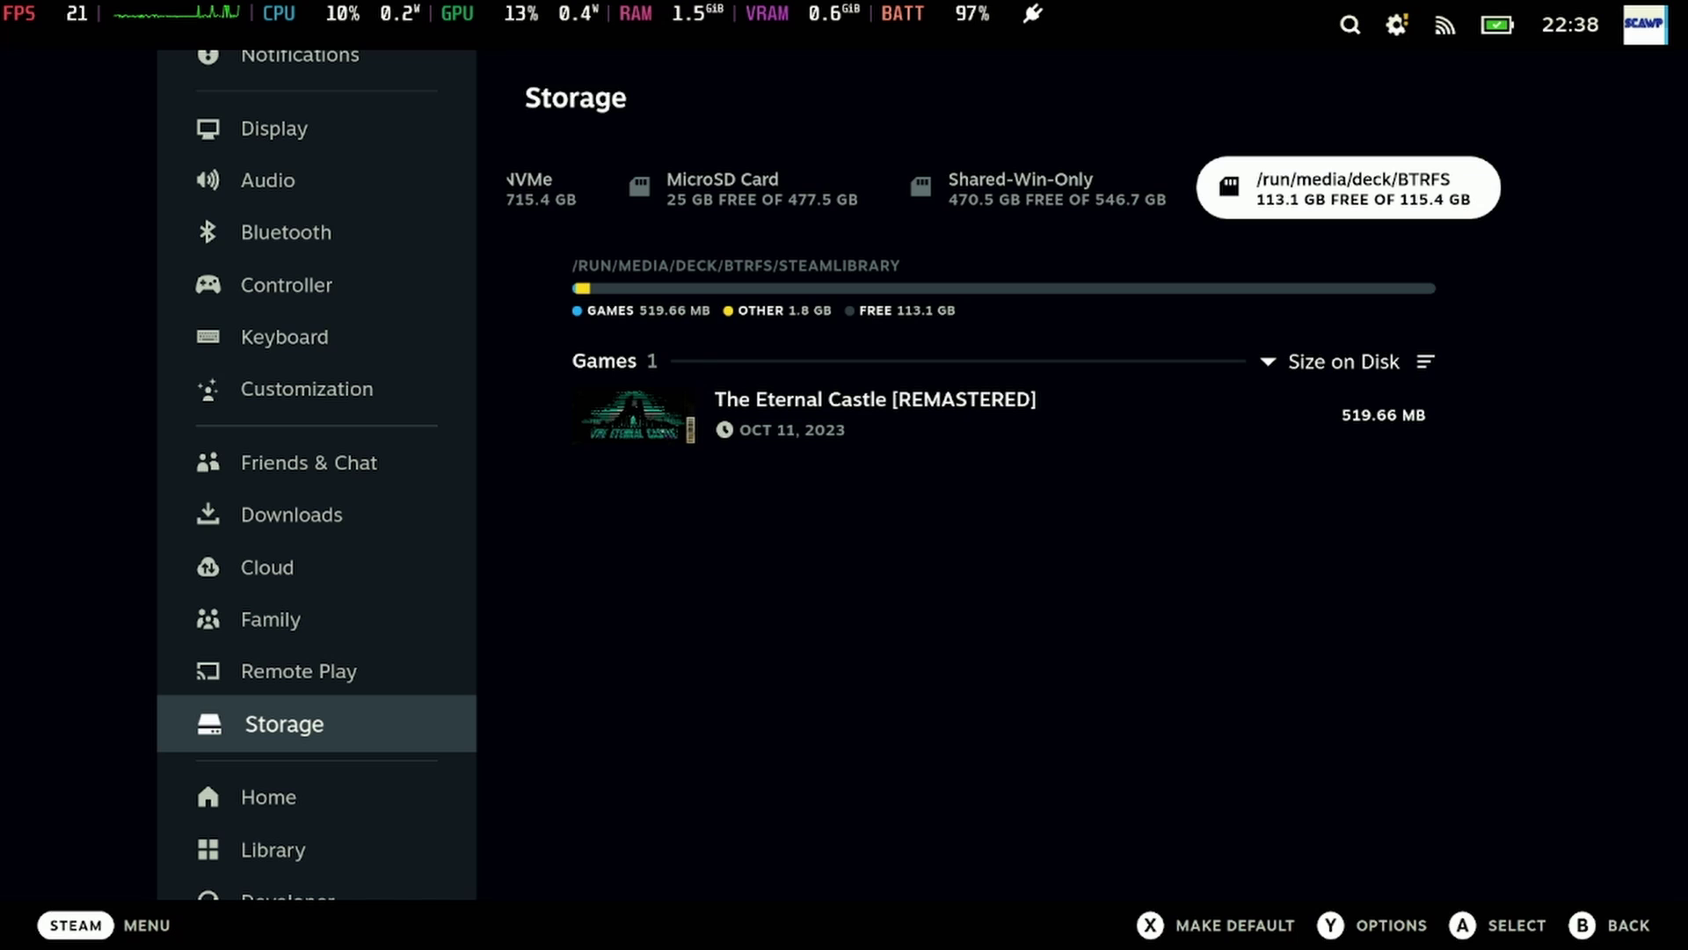
pyautogui.press('Left')
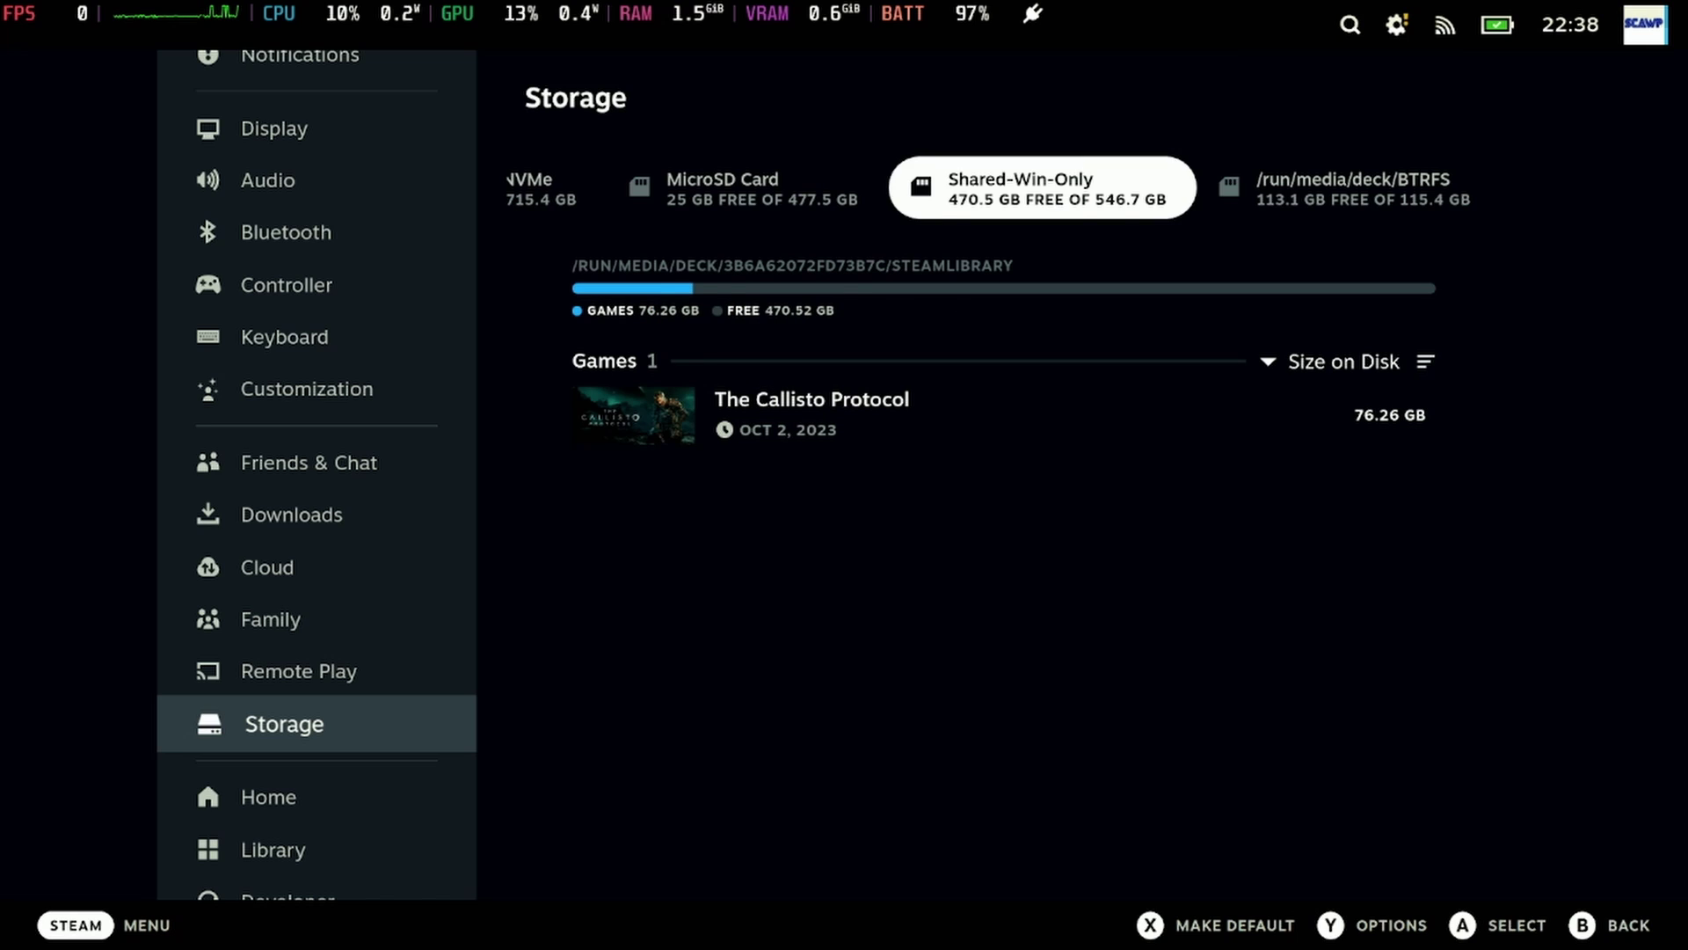
pyautogui.press('Right')
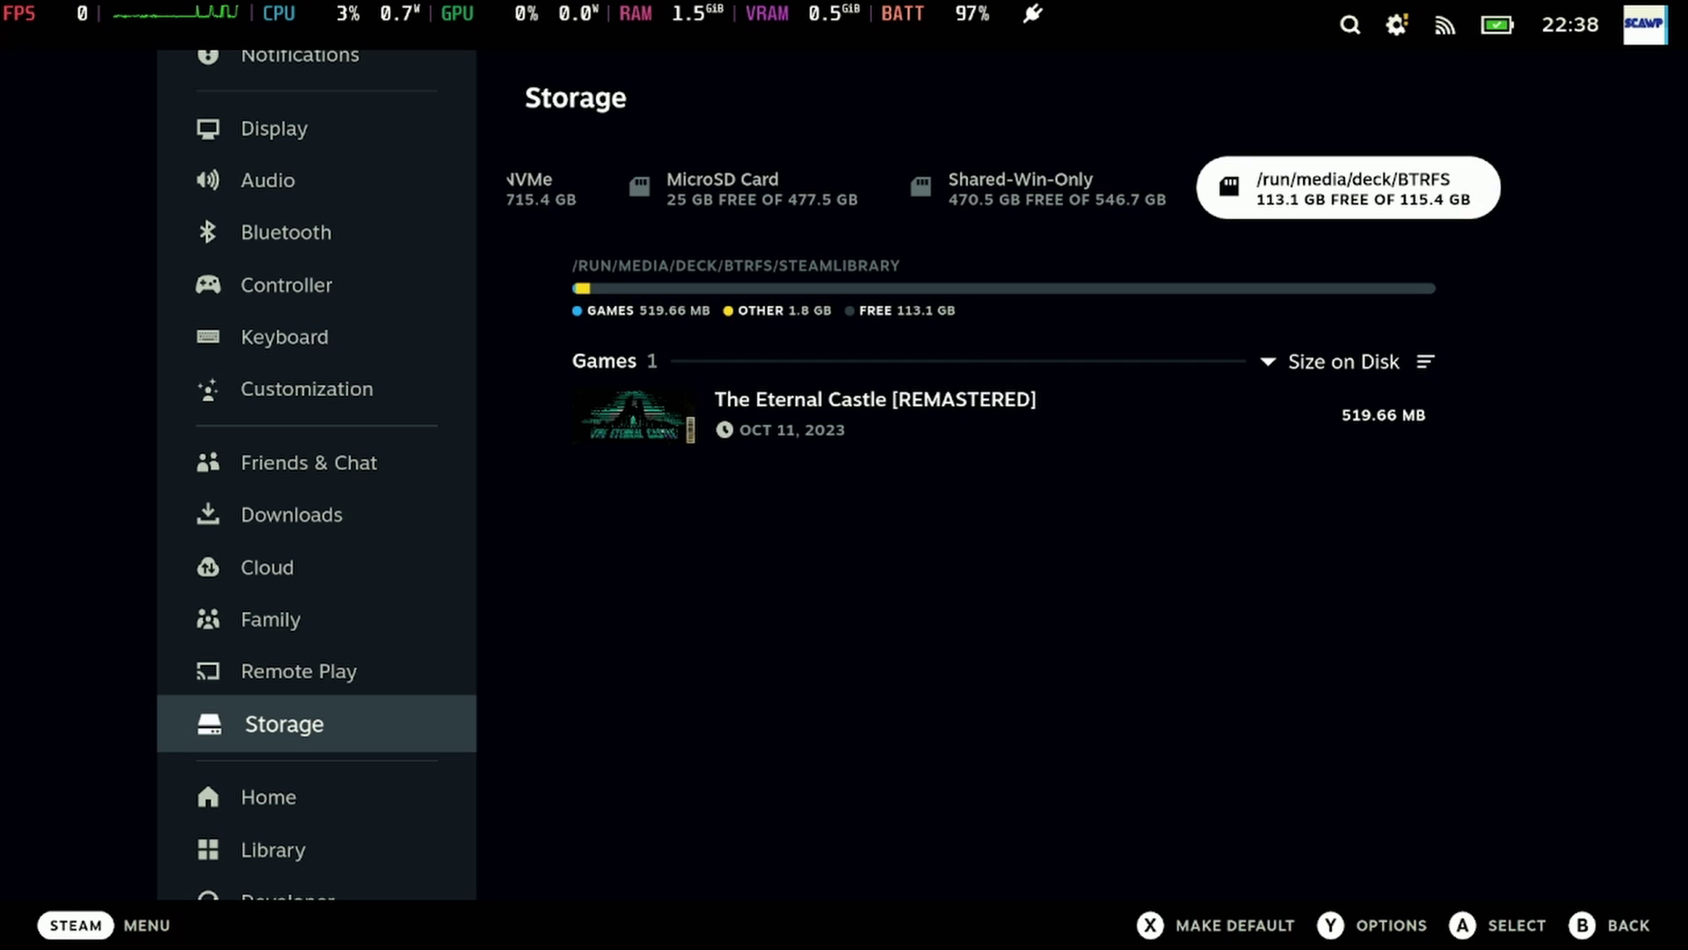
pyautogui.press('Left')
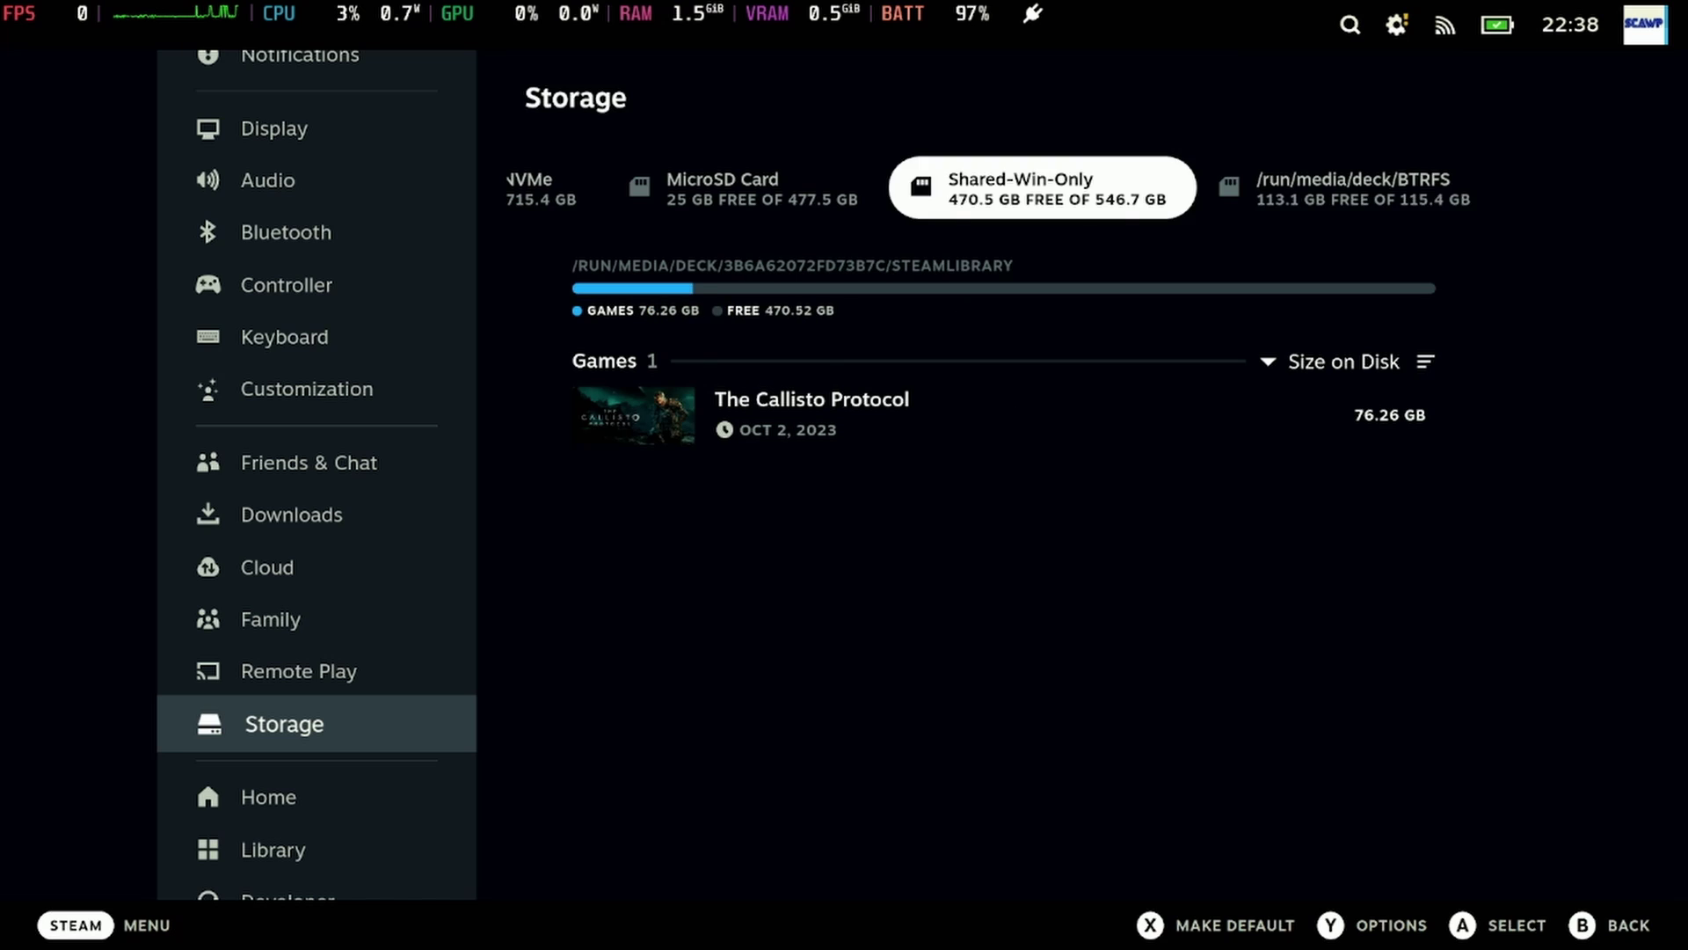
pyautogui.press('Right')
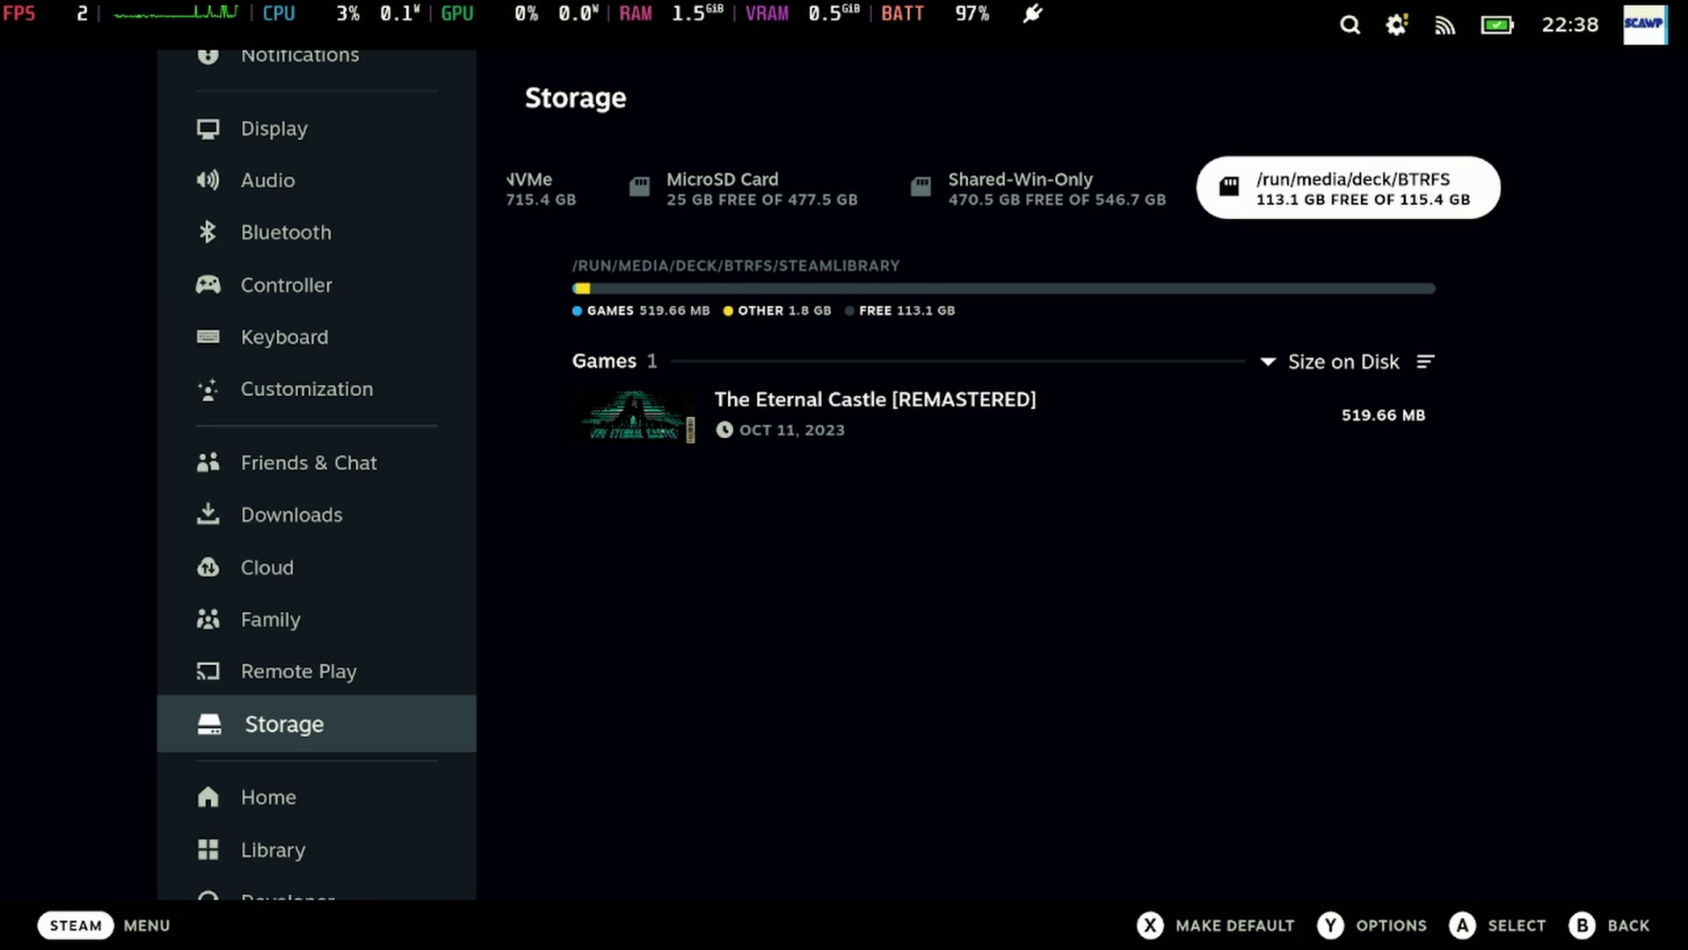
pyautogui.press('Left')
pyautogui.press('Right')
pyautogui.press('Left')
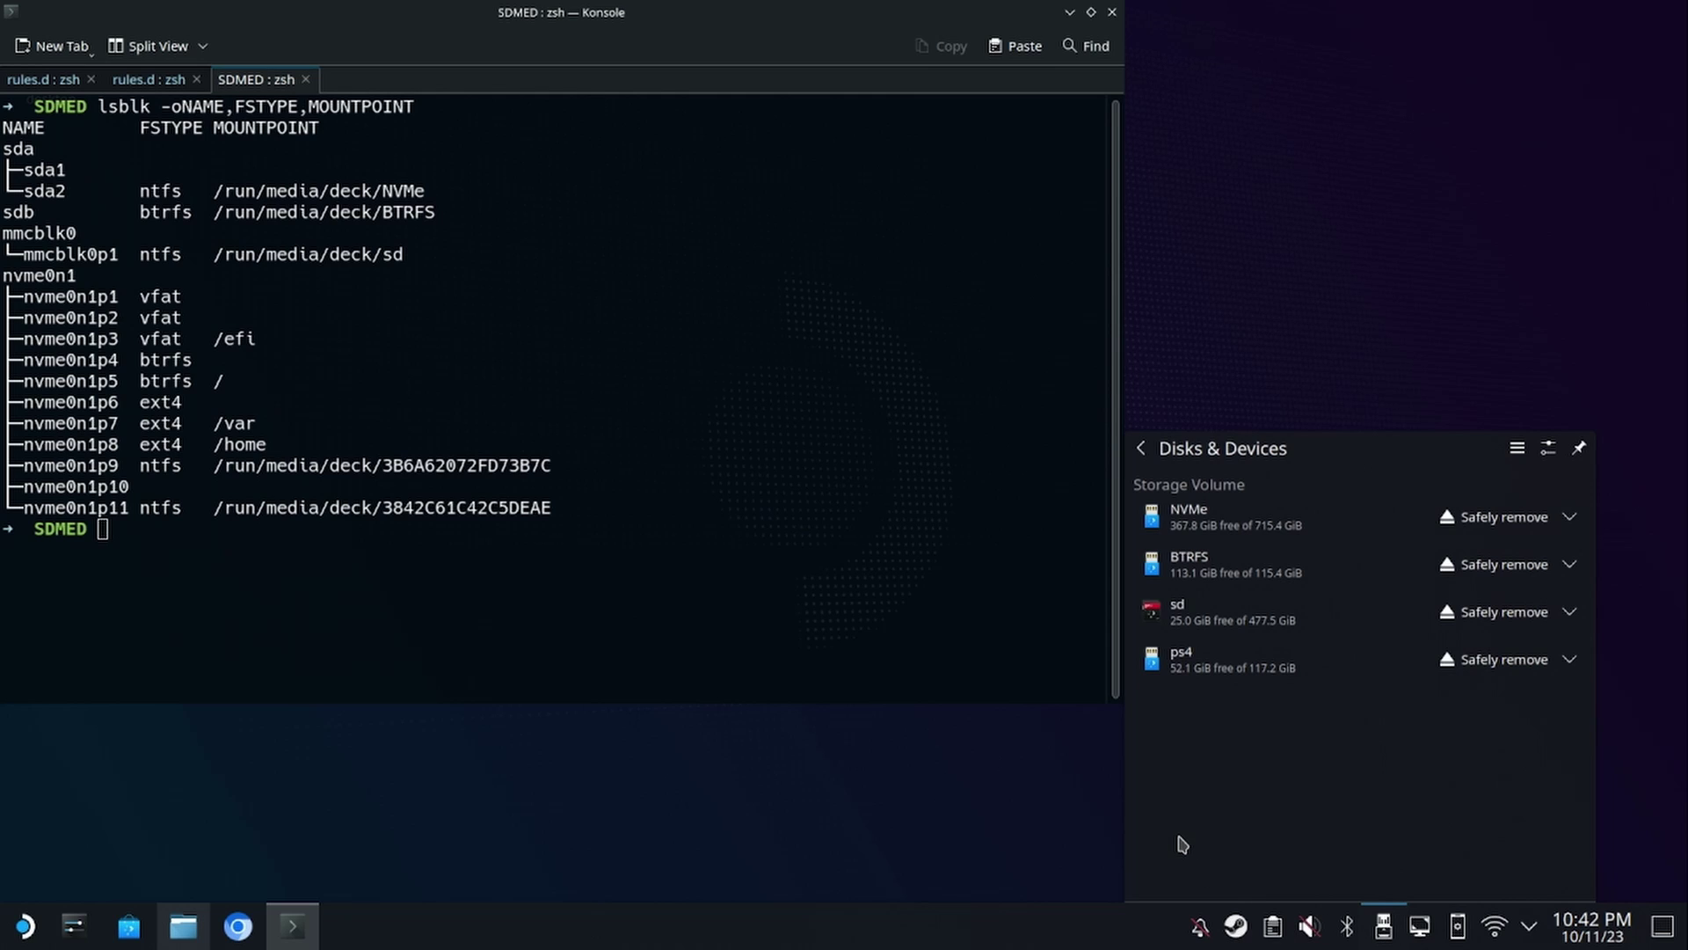
# - Close the Disks & Devices list and repeat lsblk -oNAME,FSTYPE,MOUNTPOINT in Konsole using history expansion
pyautogui.press('Escape')
pyautogui.press('Return')
pyautogui.write('!!')
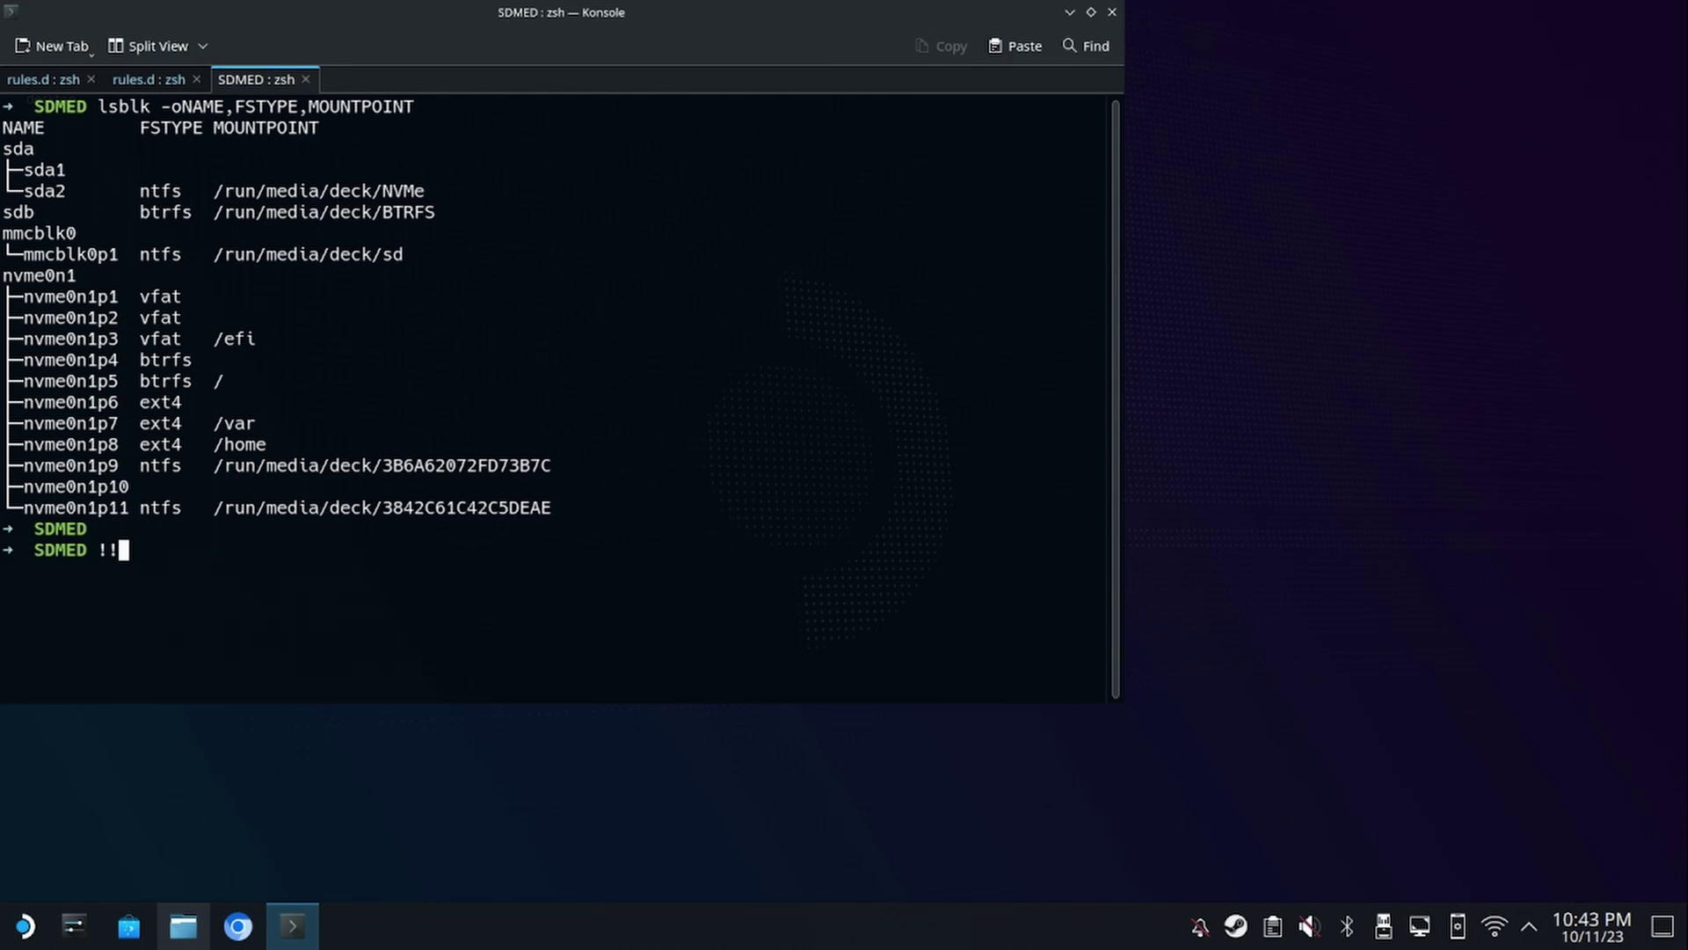
pyautogui.press('Return')
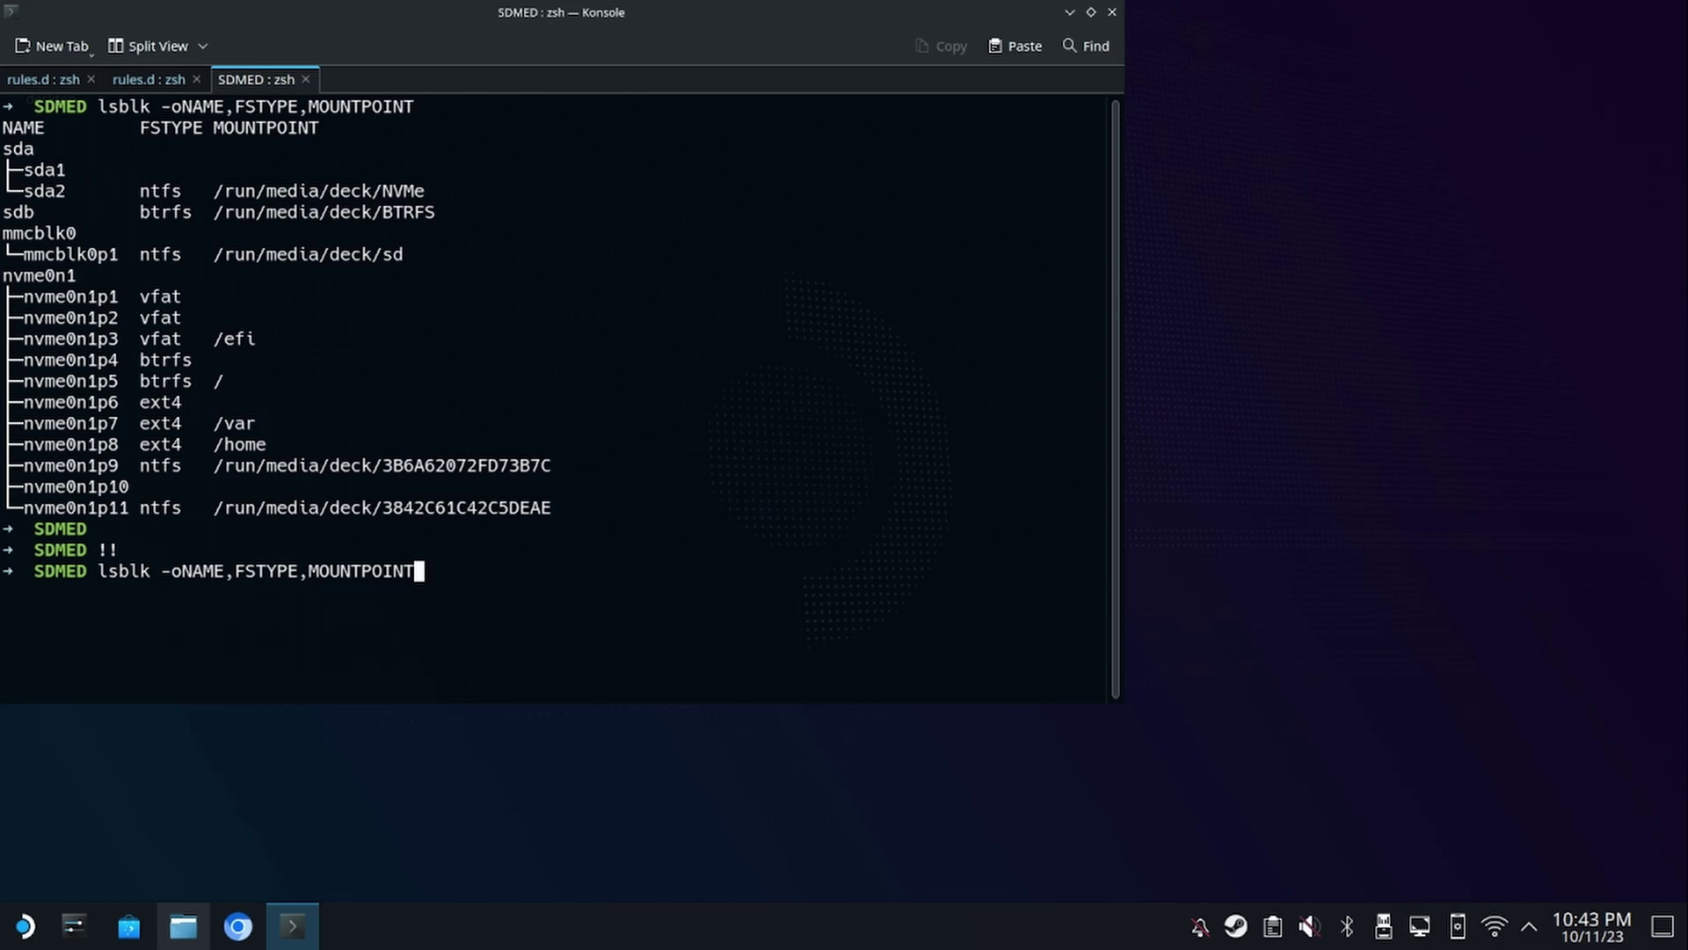
pyautogui.press('Return')
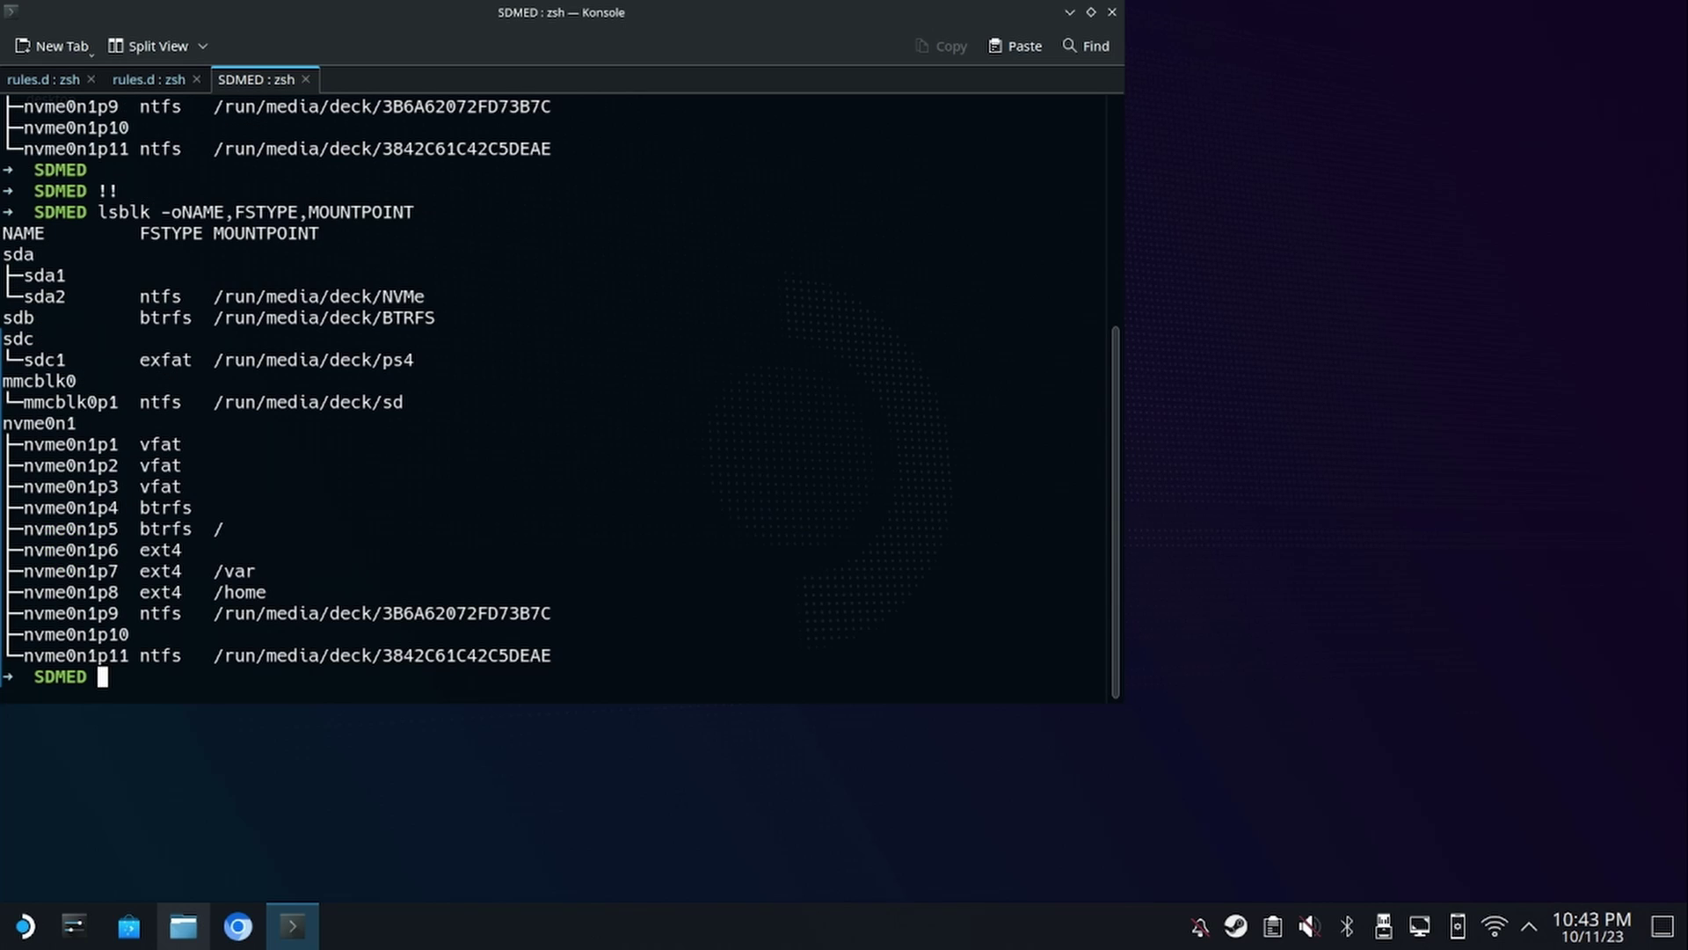